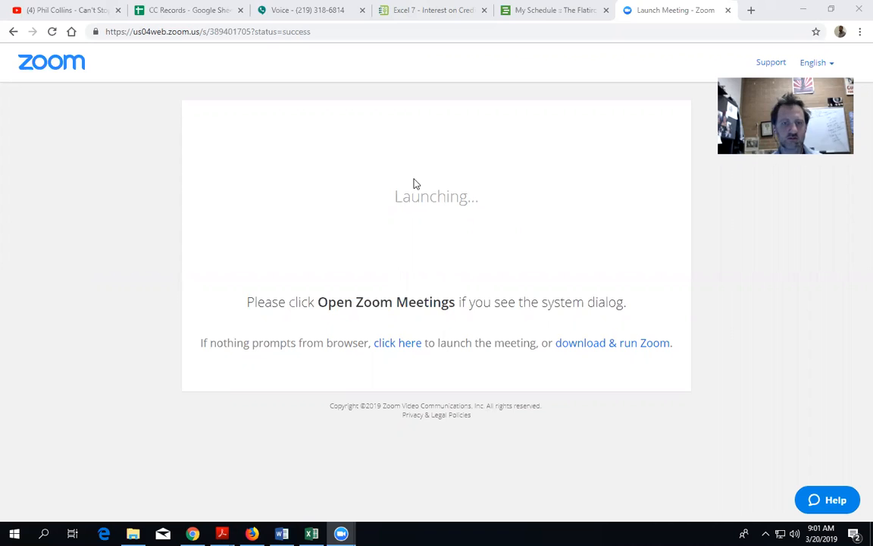
Download the "Excel 7 - Interest on Credit Cards" workbook from its course assignment page, open it in Excel and enable editing.
click(405, 163)
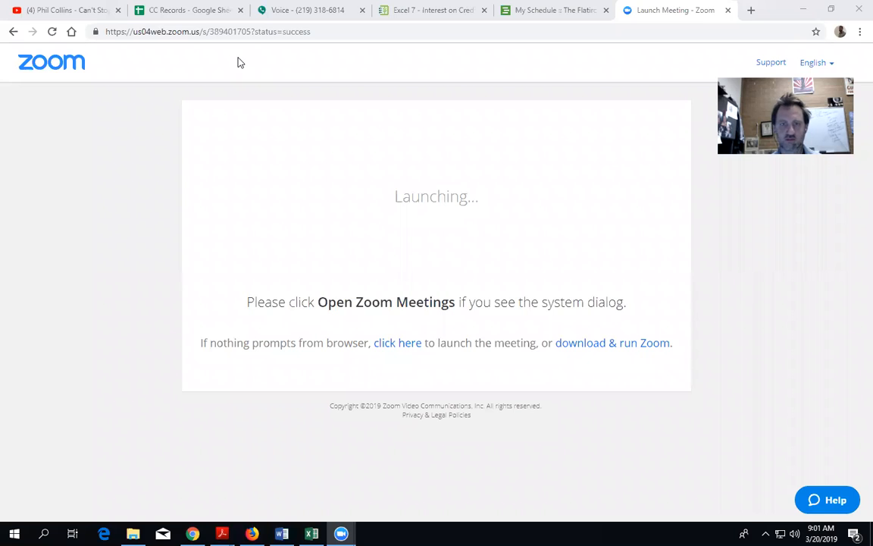
key(ctrl+4)
click(266, 171)
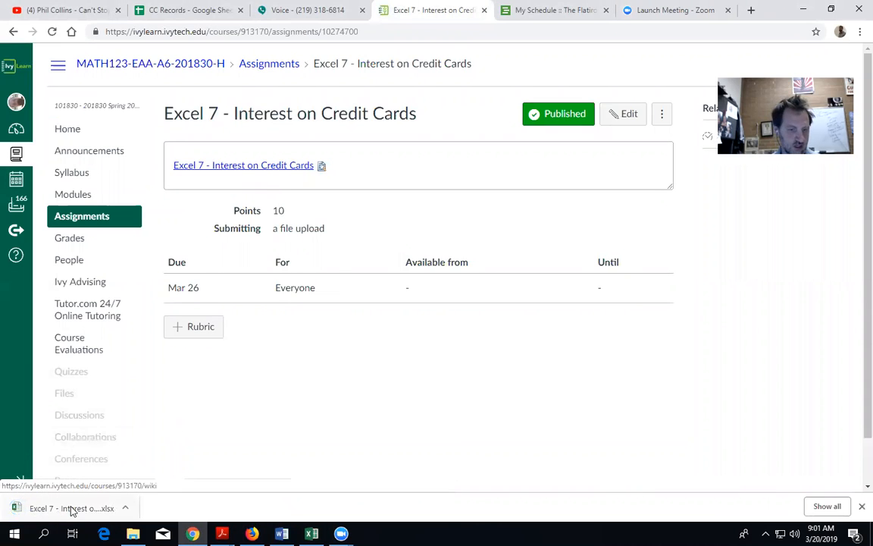
click(70, 509)
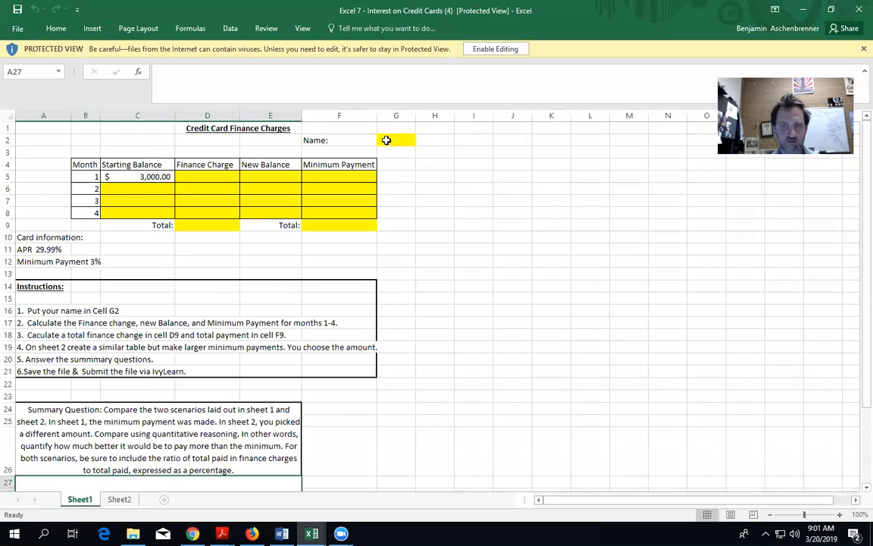
click(483, 50)
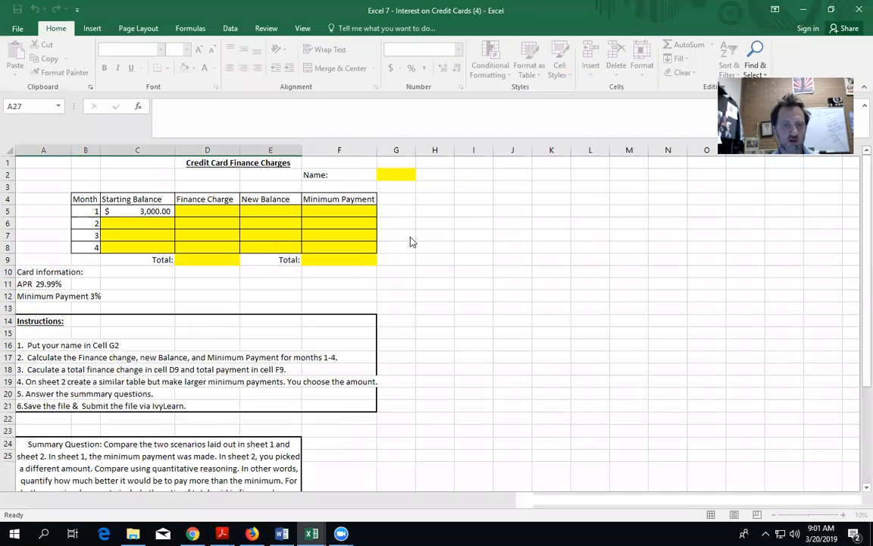
Review Sheet1's starting balance, APR and minimum payment information, and the month 1 and total cells that need filling in.
click(409, 236)
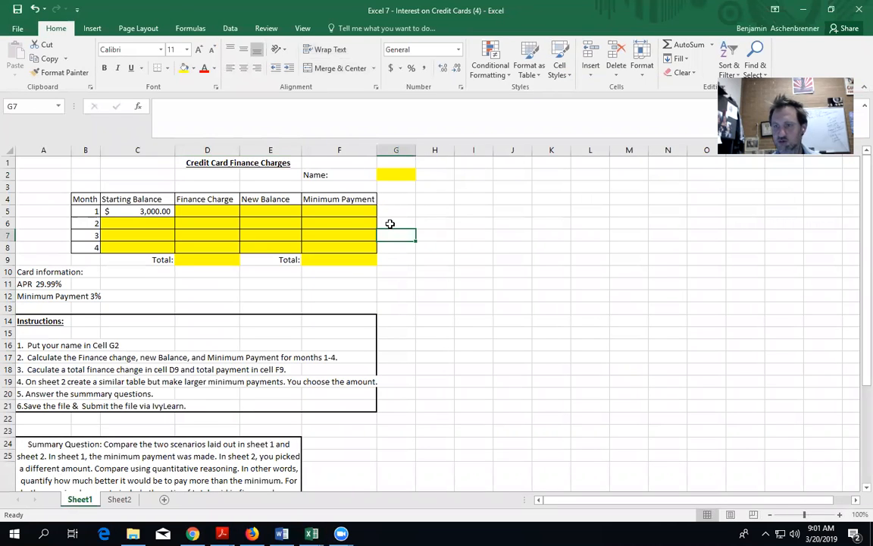
click(140, 211)
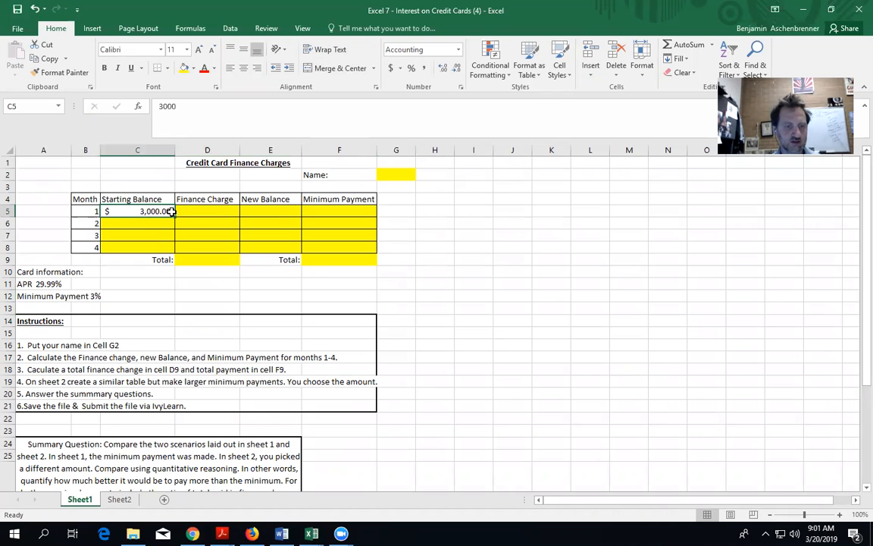
click(36, 282)
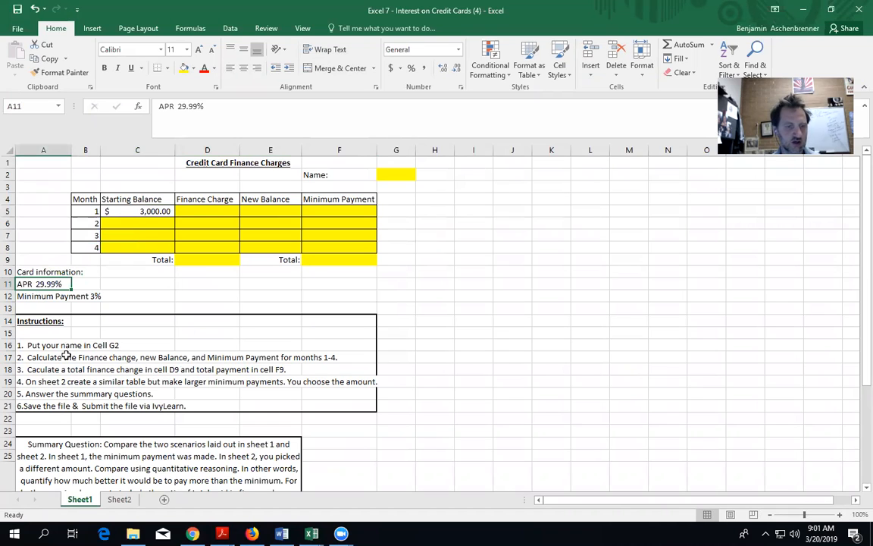
click(46, 297)
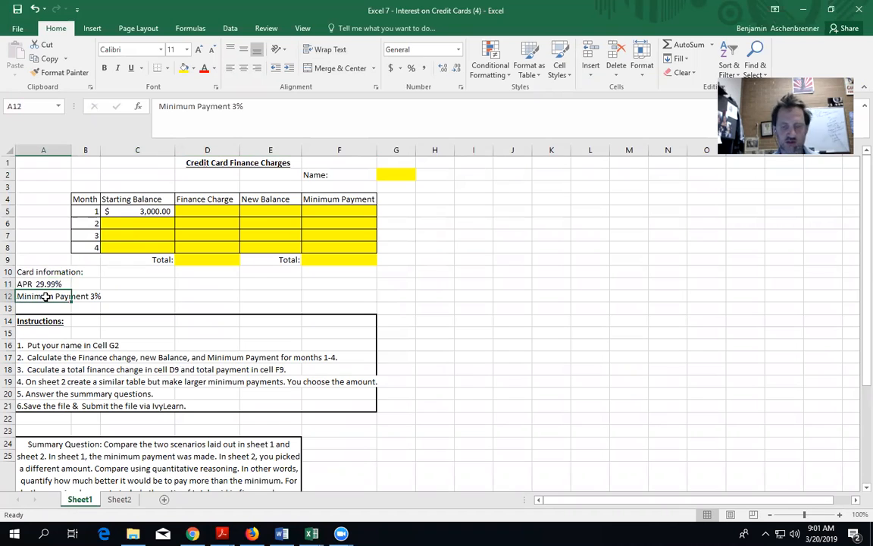
click(225, 209)
click(279, 210)
click(322, 210)
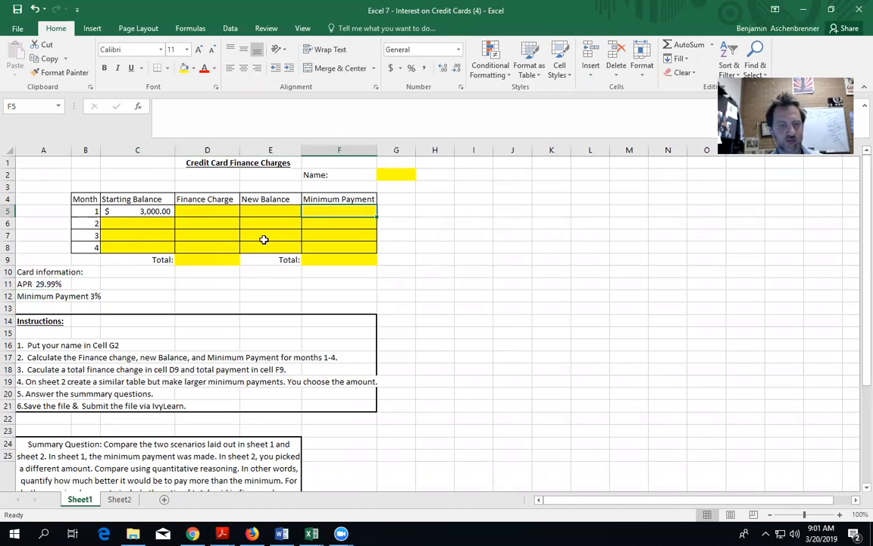
click(212, 261)
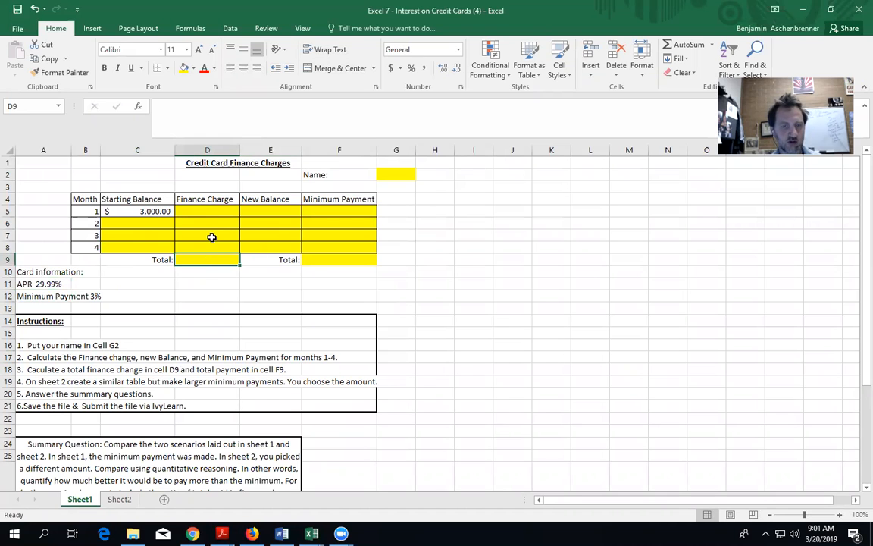
click(355, 256)
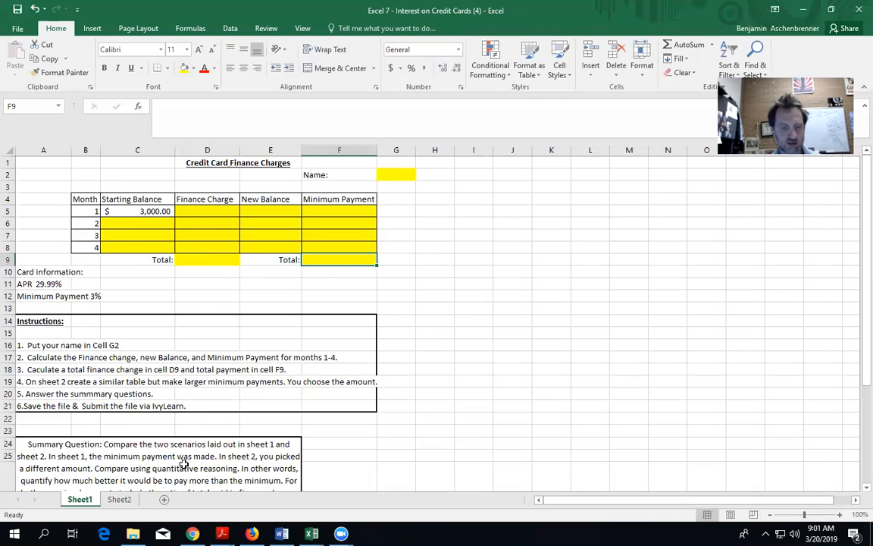
Add a blank worksheet and copy the table headers in B4:F4 of Sheet1 to Sheet2, starting at A1.
click(165, 500)
scroll(290, 392, up, 9)
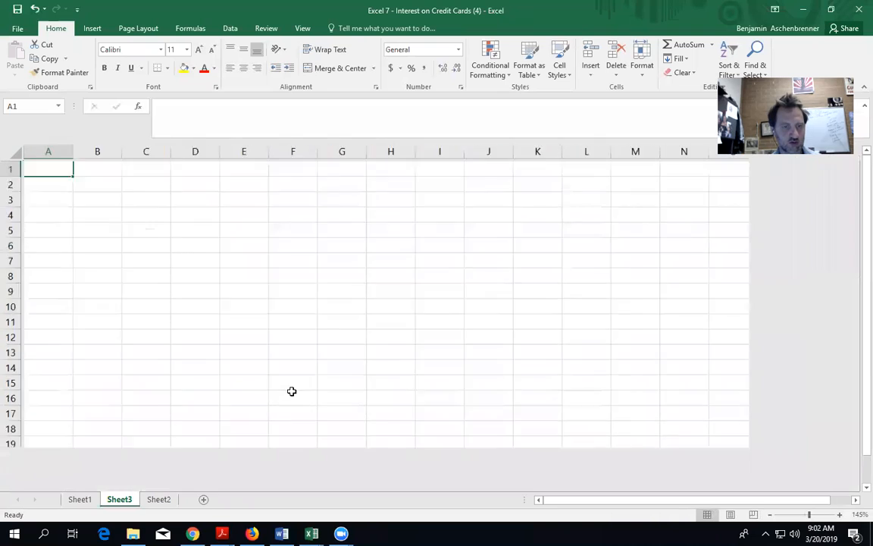
click(80, 499)
drag(80, 198, 347, 196)
key(ctrl+c)
click(159, 500)
key(ctrl+v)
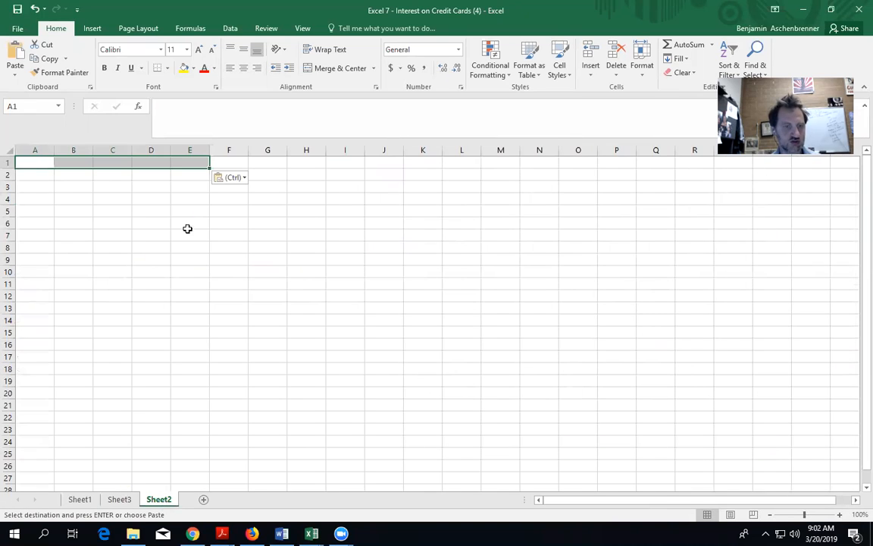
Auto-fit the widths of columns A through E on Sheet2 to their header text.
double_click(54, 150)
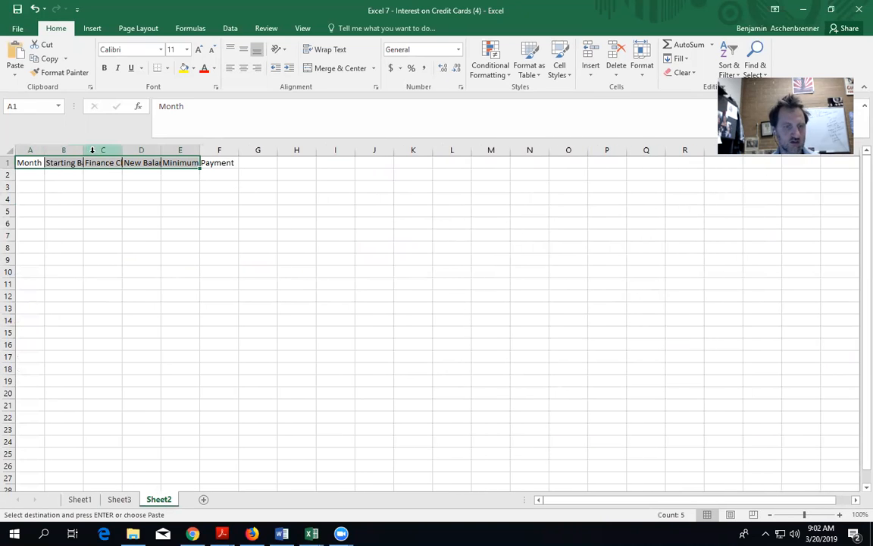
double_click(83, 150)
double_click(148, 150)
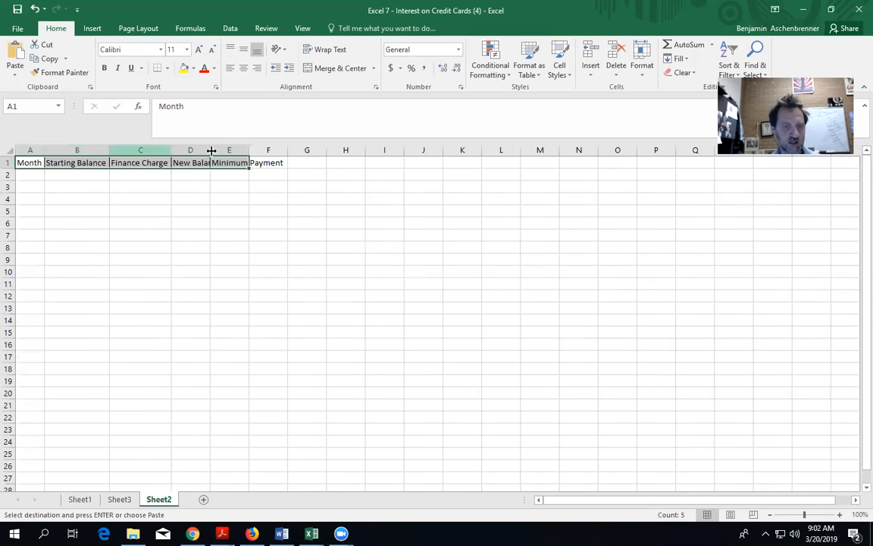
double_click(210, 150)
click(263, 150)
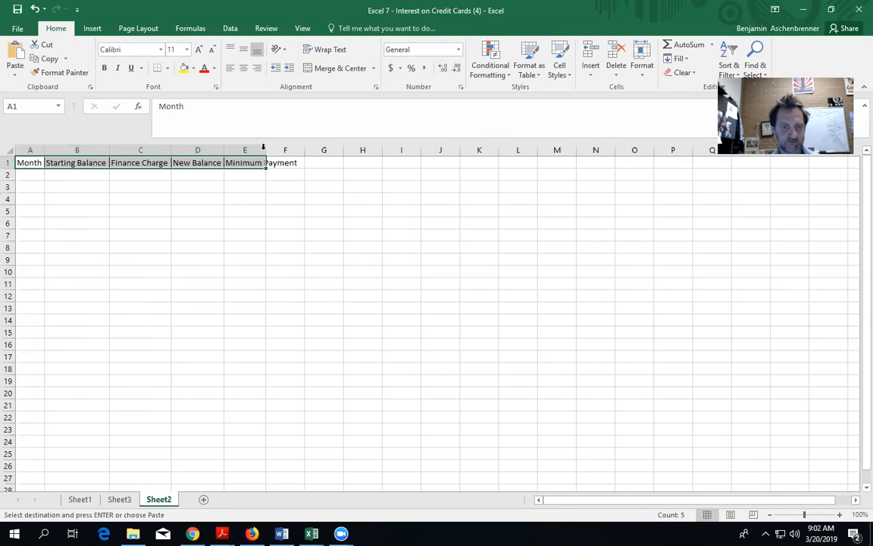
double_click(266, 150)
Enter month numbers 1 through 4 in cells A2:A5 under the Month header.
click(34, 174)
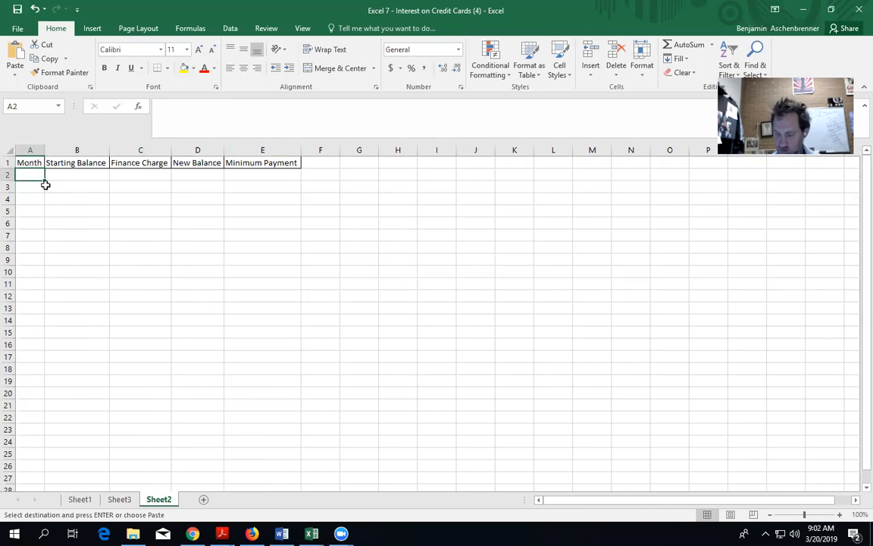
text(1)
key(Return)
text(2)
key(Return)
text(3)
key(Return)
text(4)
key(Return)
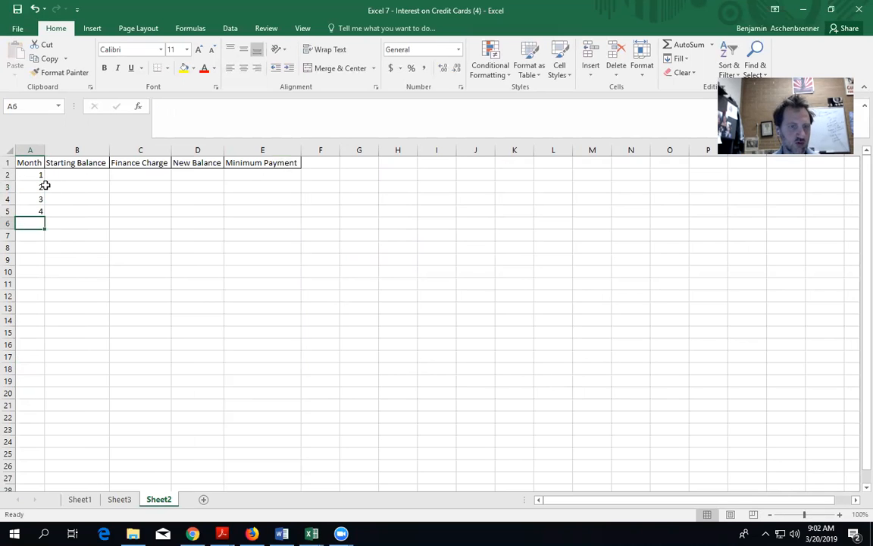
Enter 5000 as the month 1 starting balance in cell B2.
click(84, 176)
text(5000)
key(Tab)
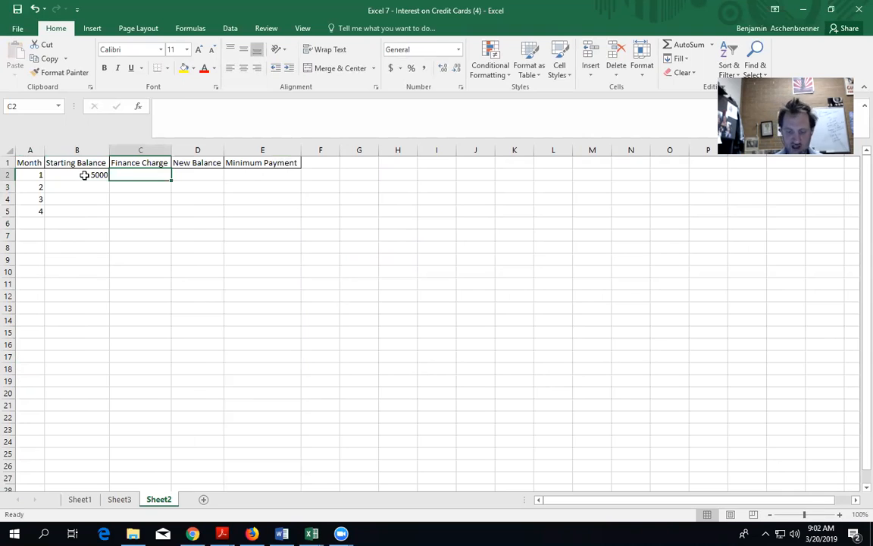
Enter the label "APR" in cell G1 with the rate 18.24% beside it in H1.
text(=)
key(Escape)
click(369, 162)
text(APR)
key(Tab)
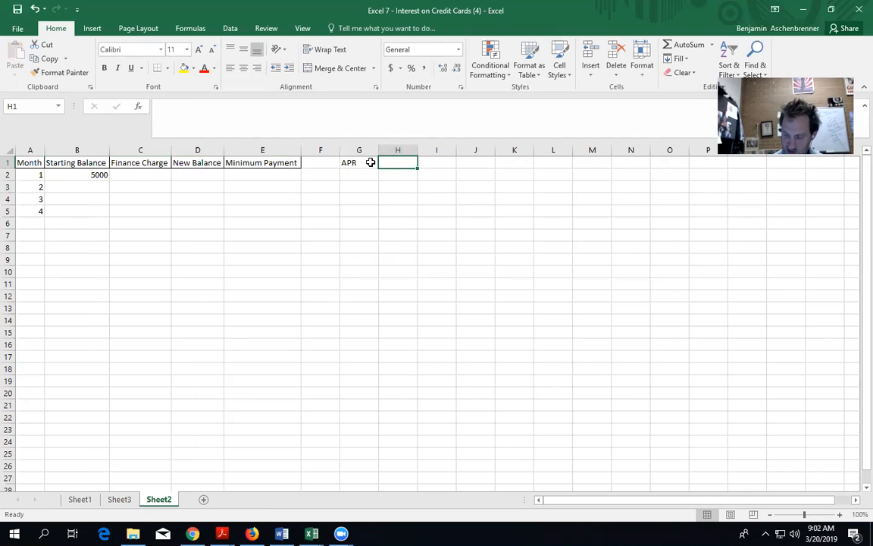
text(18.24%)
key(Return)
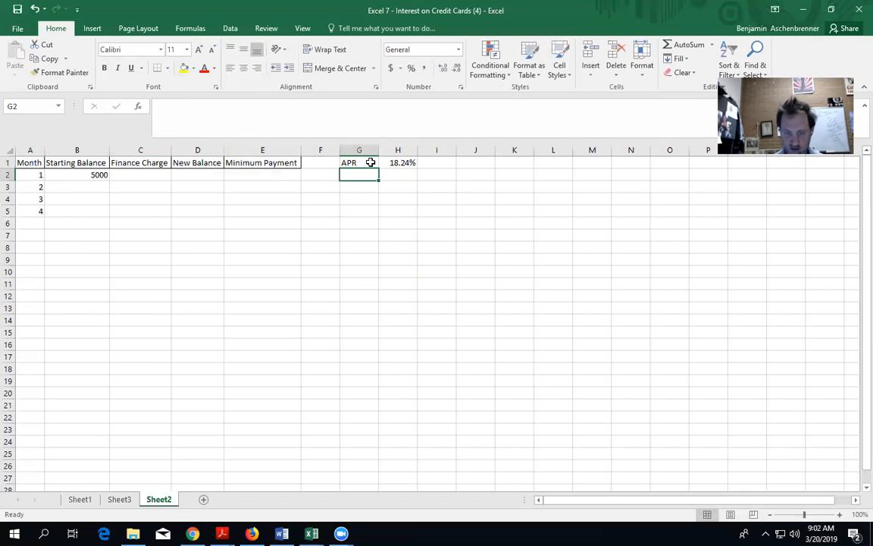
Enter the note "Minimum Payment is 5%" in cell G2.
text(Minimu)
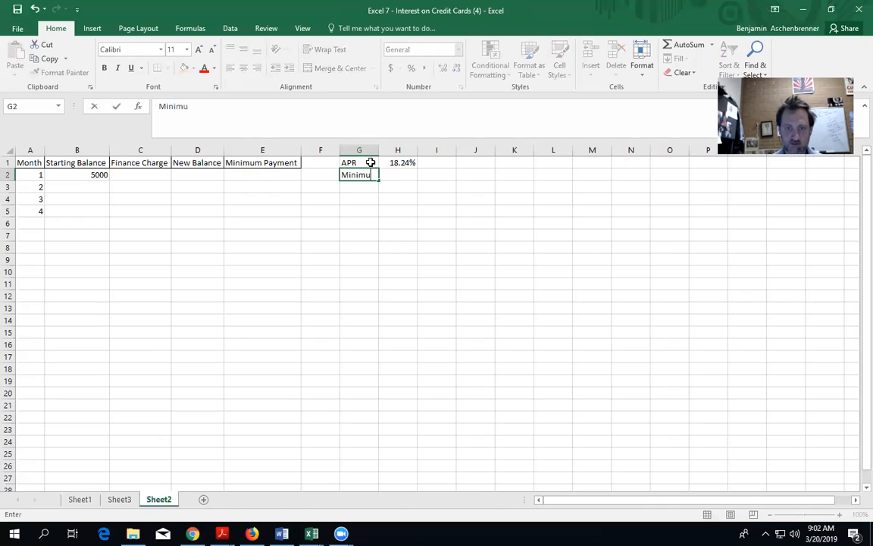
text(m Payment is )
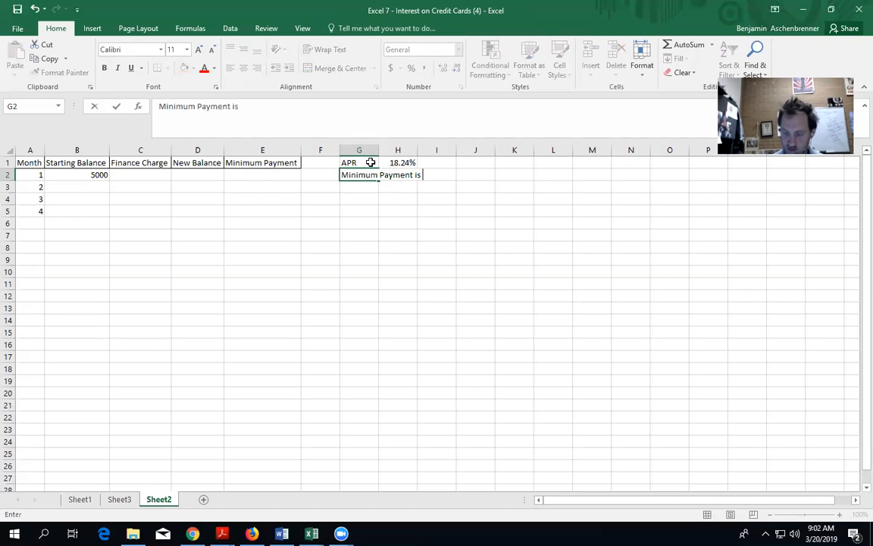
text(5%)
key(Return)
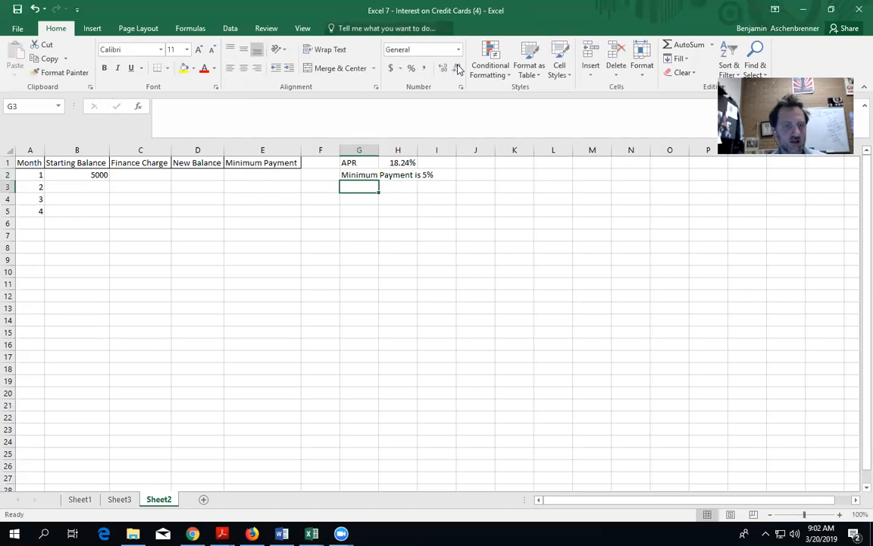
Write the finance charge rule "APR/12 x How much we owe" in cell H5.
click(160, 175)
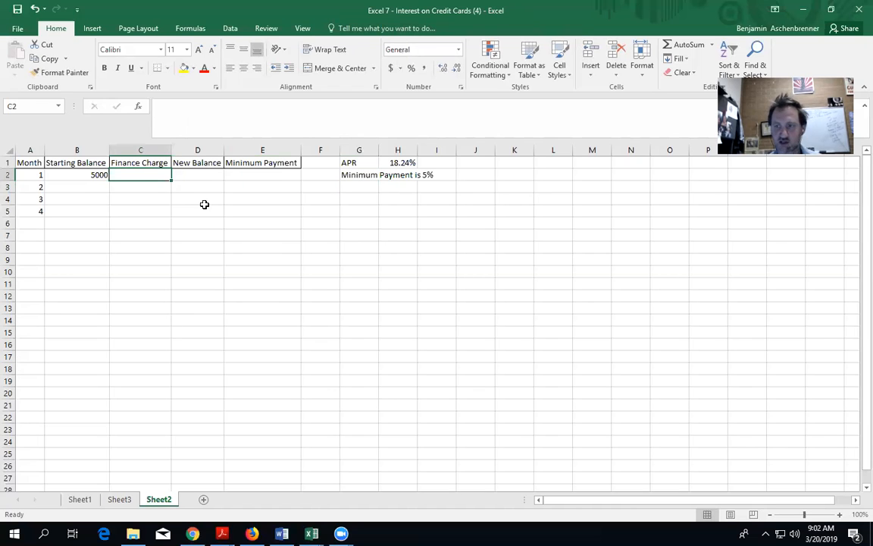
click(392, 208)
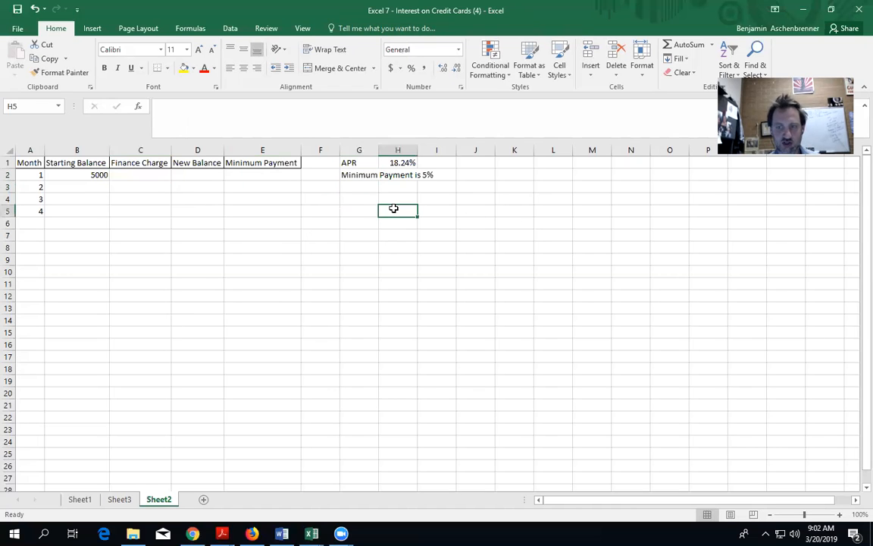
text(AP)
text(R/12)
key(BackSpace)
text(12)
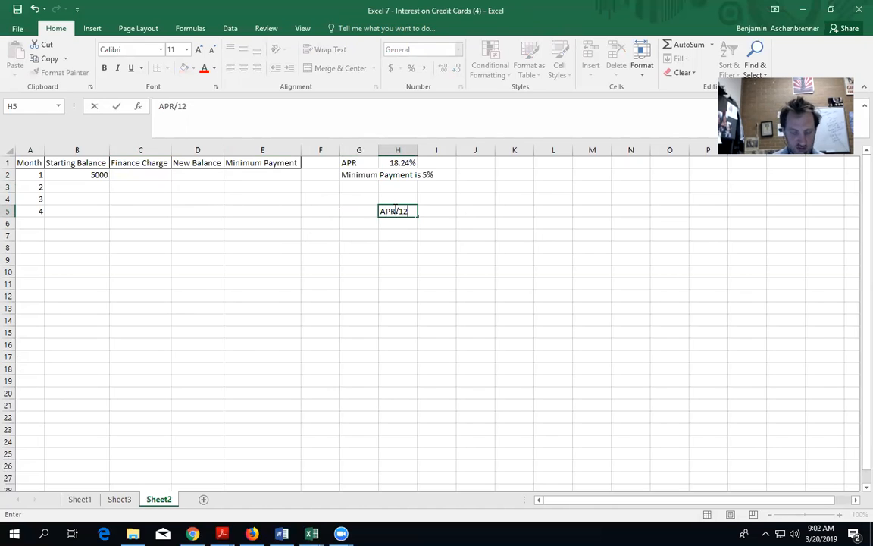
text( x How much we owe)
key(Return)
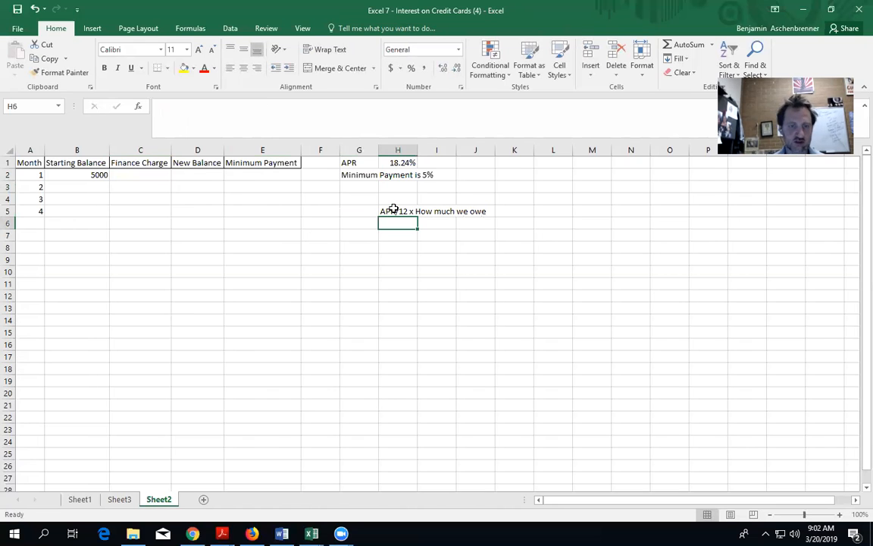
Calculate the month 1 finance charge in cell C2 with the formula =5000*.1824/12.
click(147, 181)
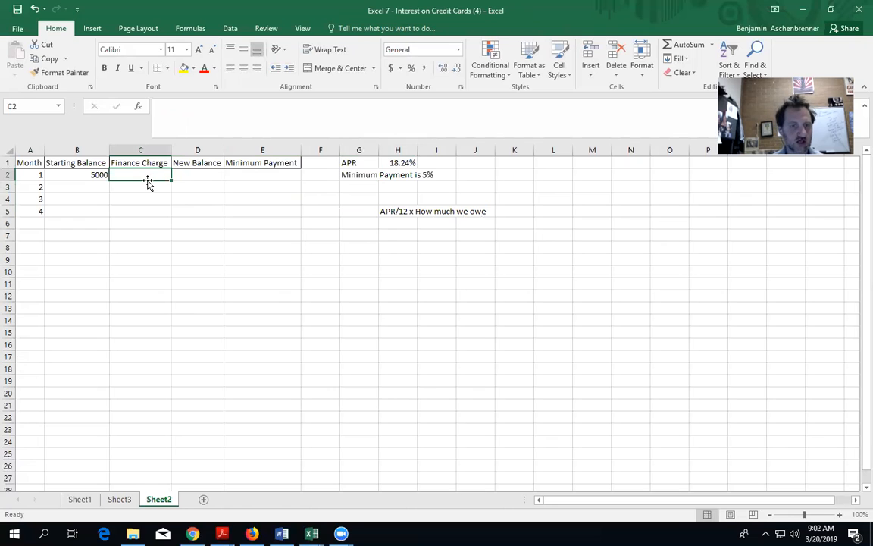
text(=)
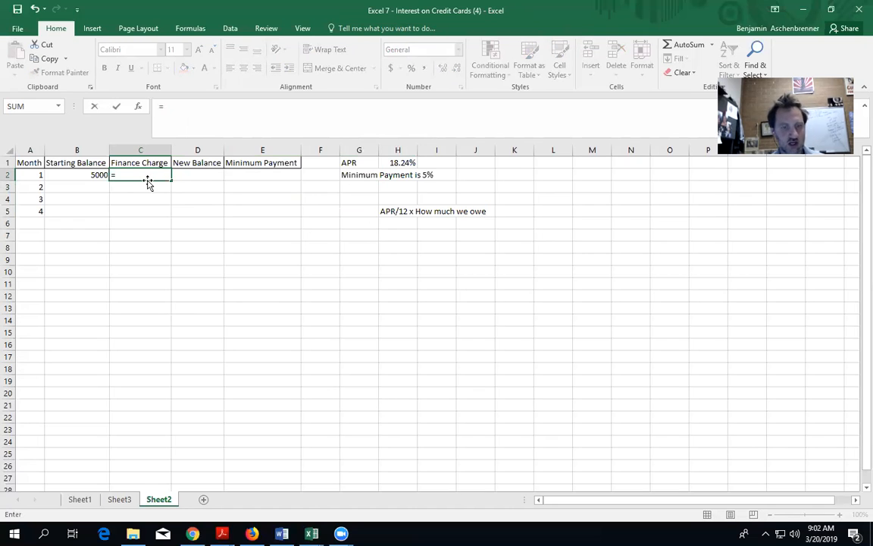
text(5000)
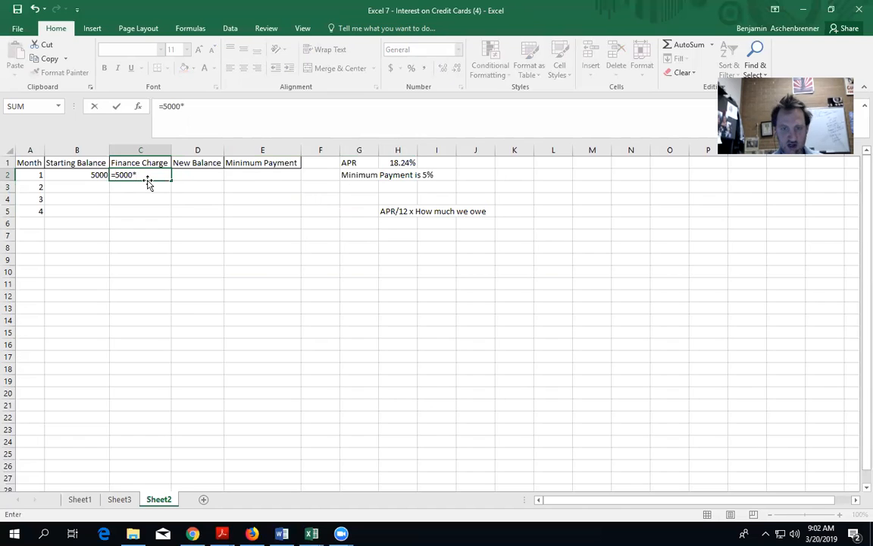
text(*.1824/12)
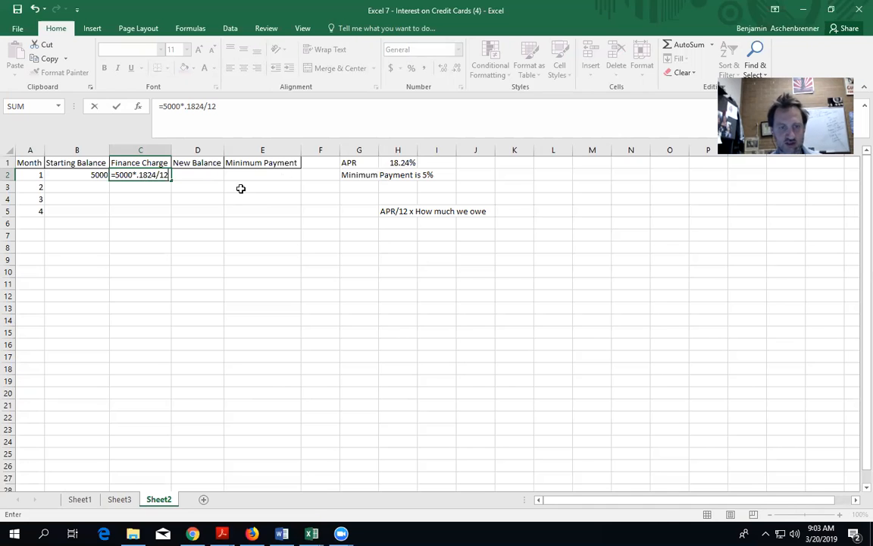
key(Return)
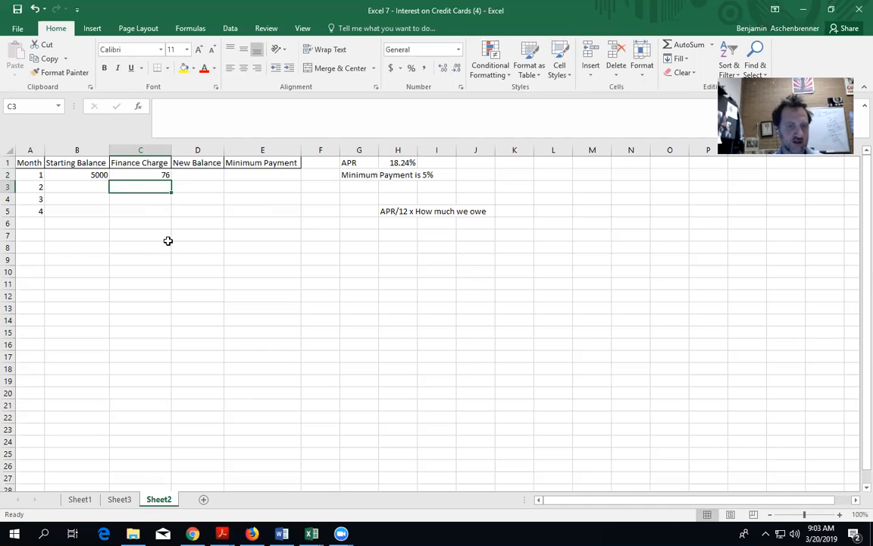
Replace the fixed 5000 in the month 1 finance charge formula in C2 with a reference to B2, giving =B2*0.1824/12.
double_click(138, 173)
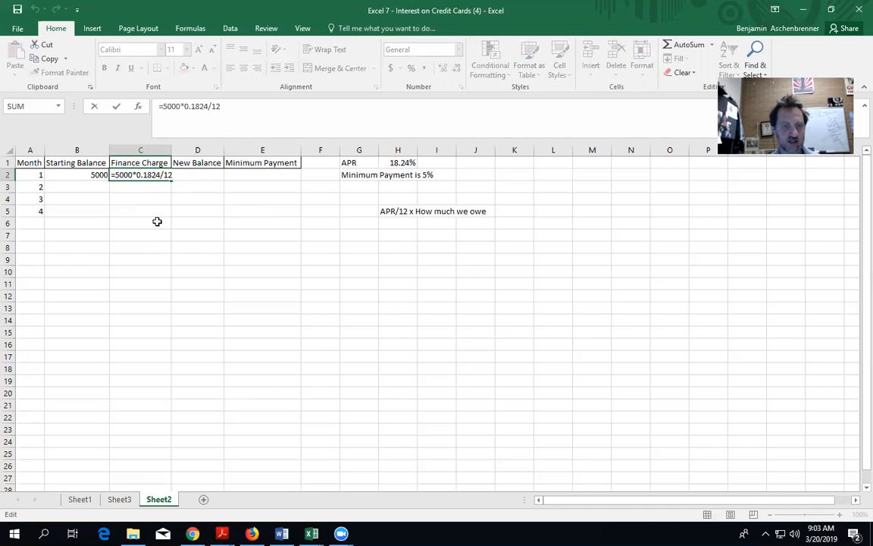
drag(221, 106, 163, 108)
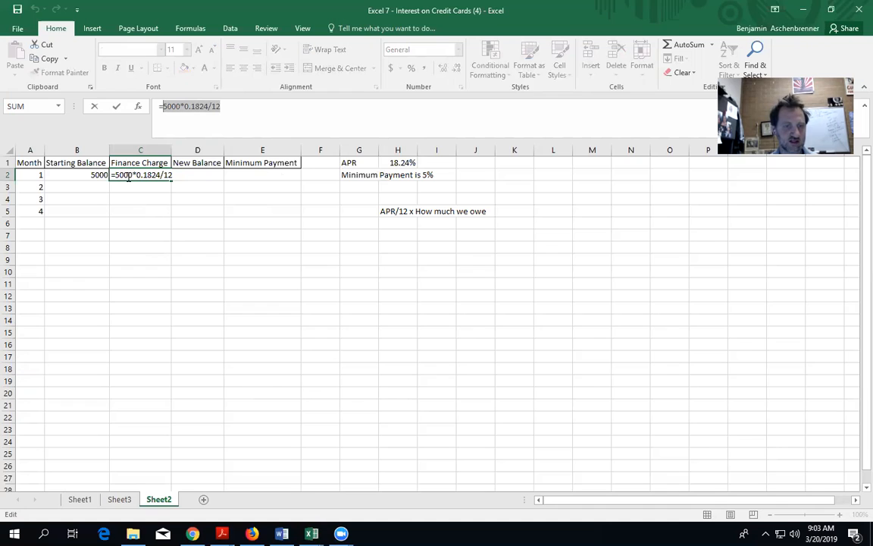
click(119, 174)
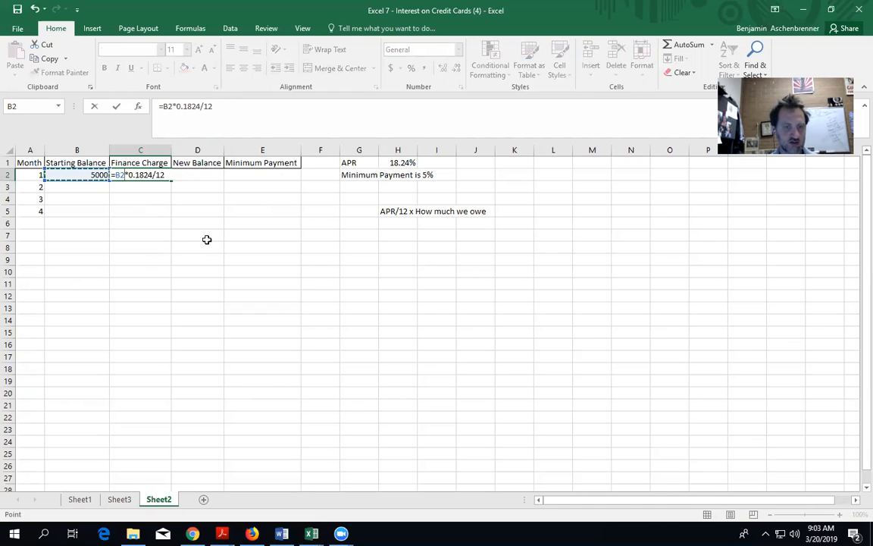
key(Return)
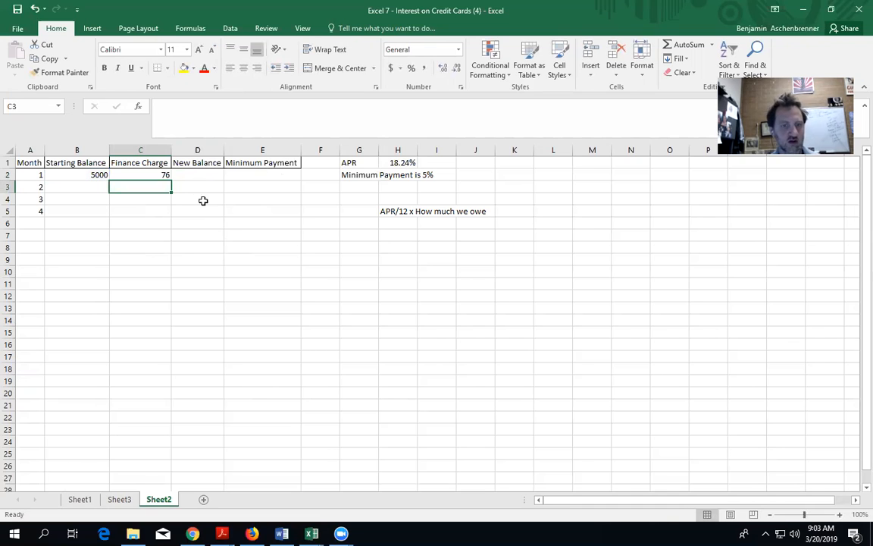
Calculate the month 1 new balance in cell D2 with the formula =B2+C2.
click(202, 178)
text(=)
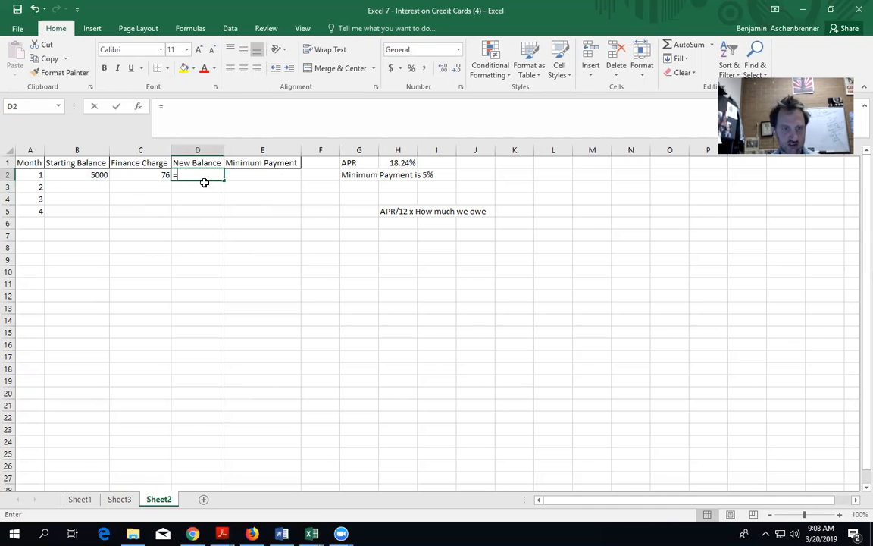
click(92, 175)
text(+)
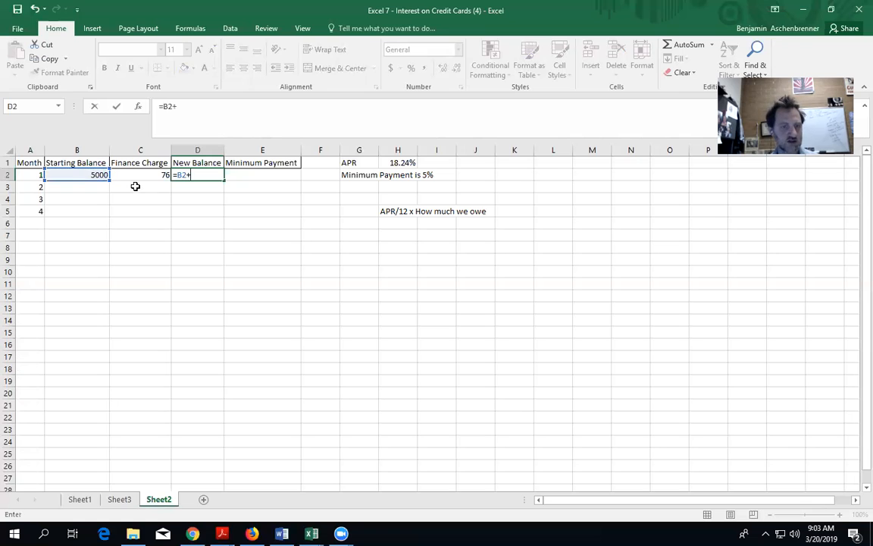
click(143, 175)
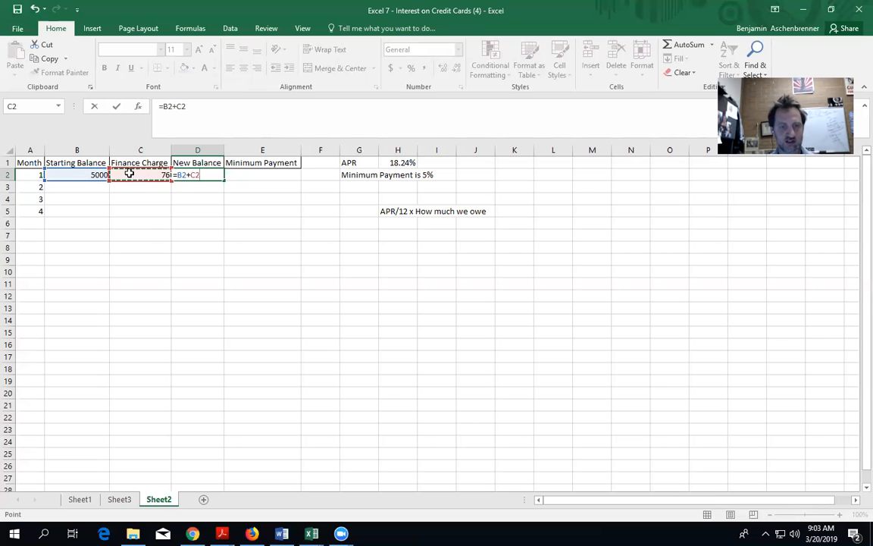
key(Return)
Calculate the month 1 minimum payment in cell E2 as 5% of the new balance with the formula =.05*D2.
click(281, 176)
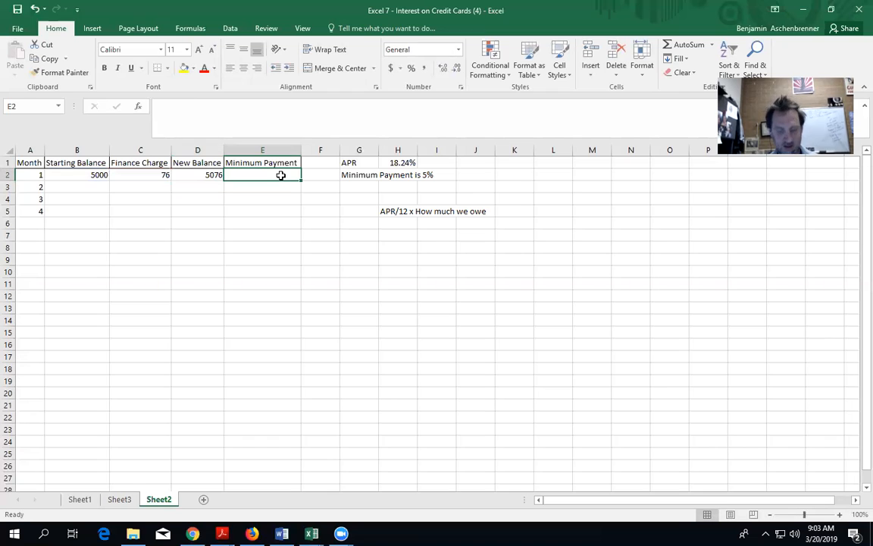
text(=)
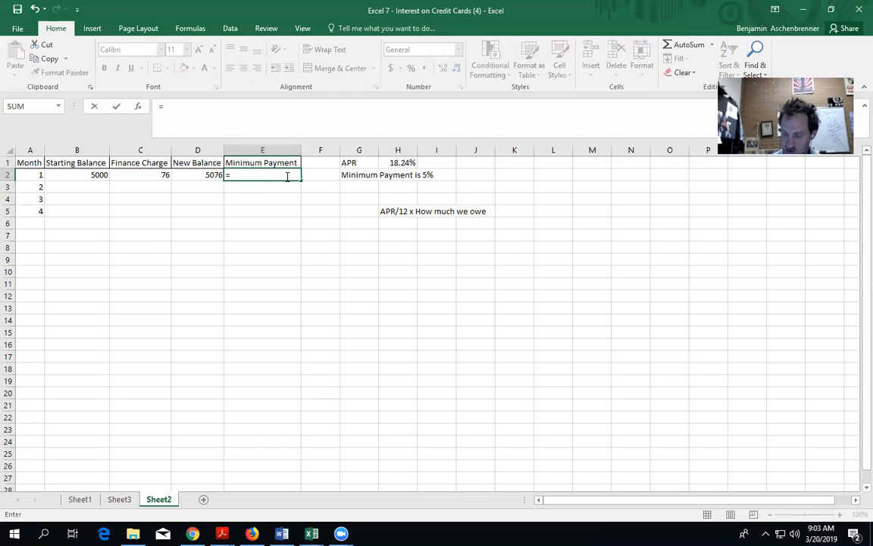
text(5%)
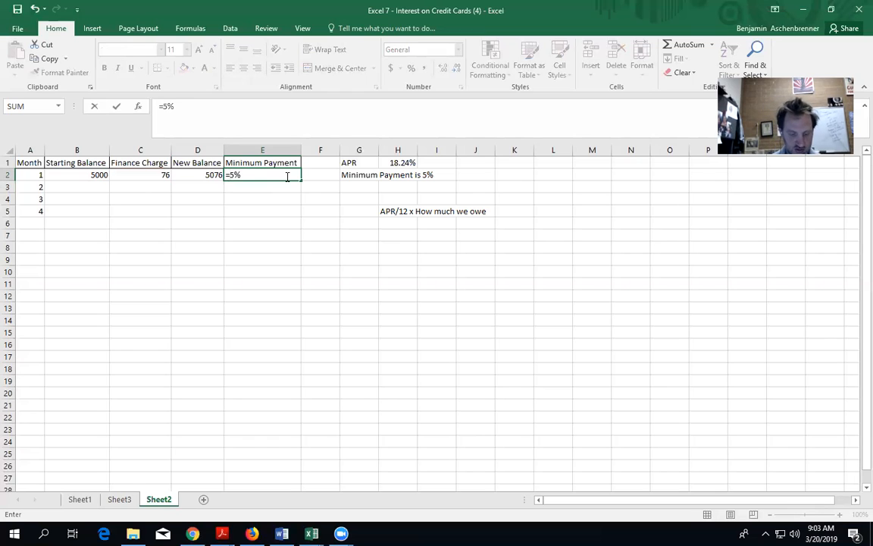
text( of)
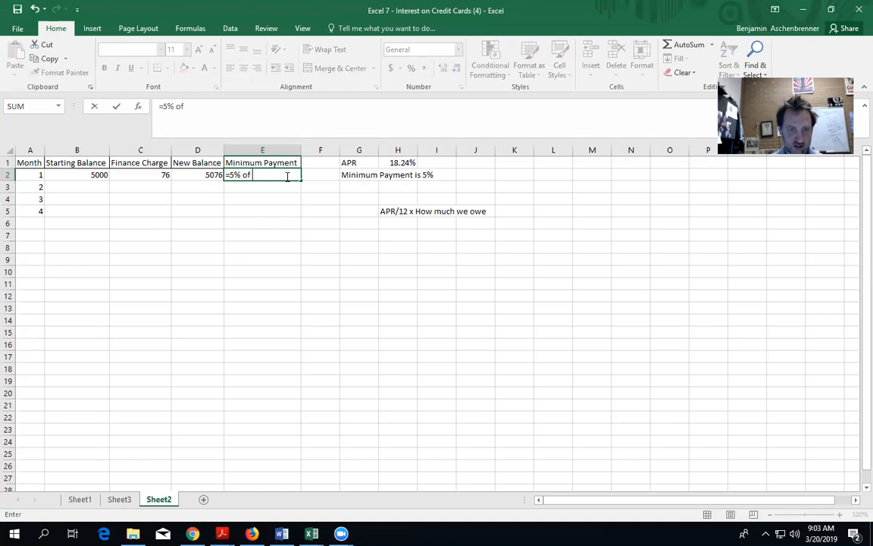
text( 5076)
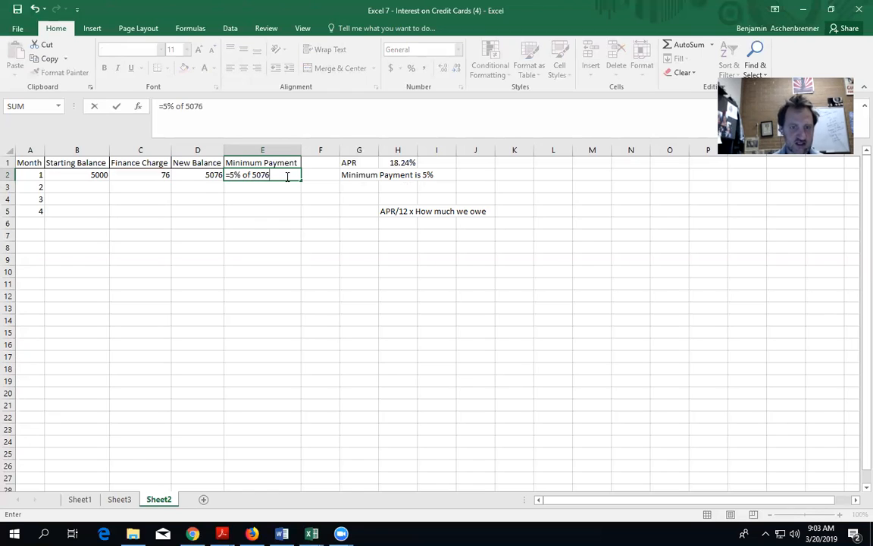
key(BackSpace)
key(BackSpace)
text(.05)
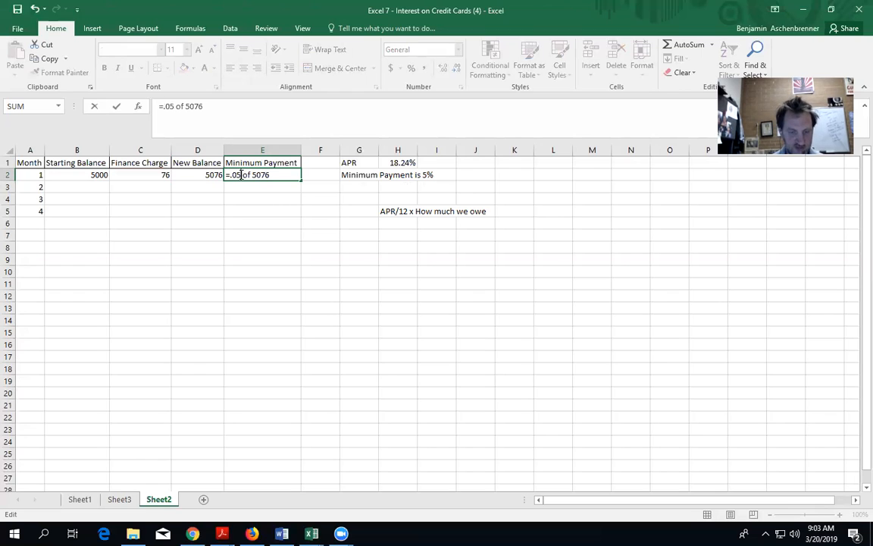
key(Delete)
key(Delete)
text(x)
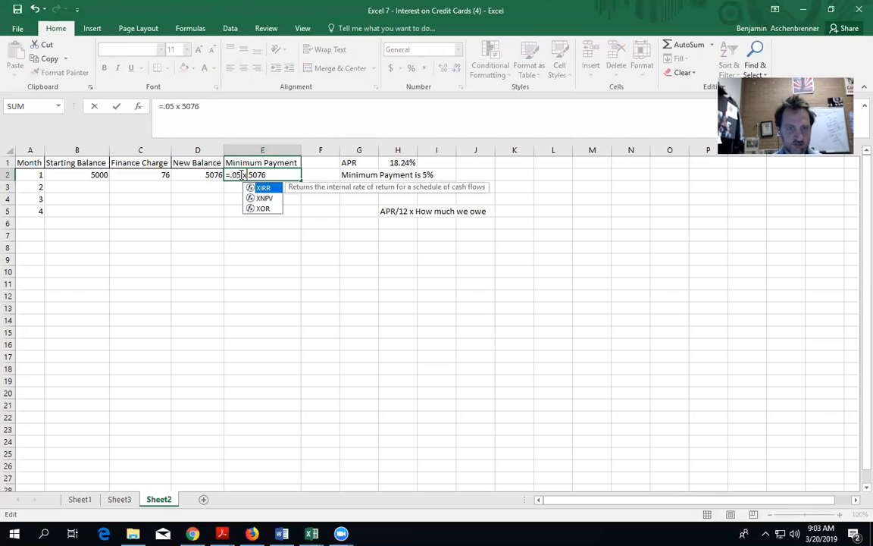
key(Right)
key(BackSpace)
key(BackSpace)
text(*)
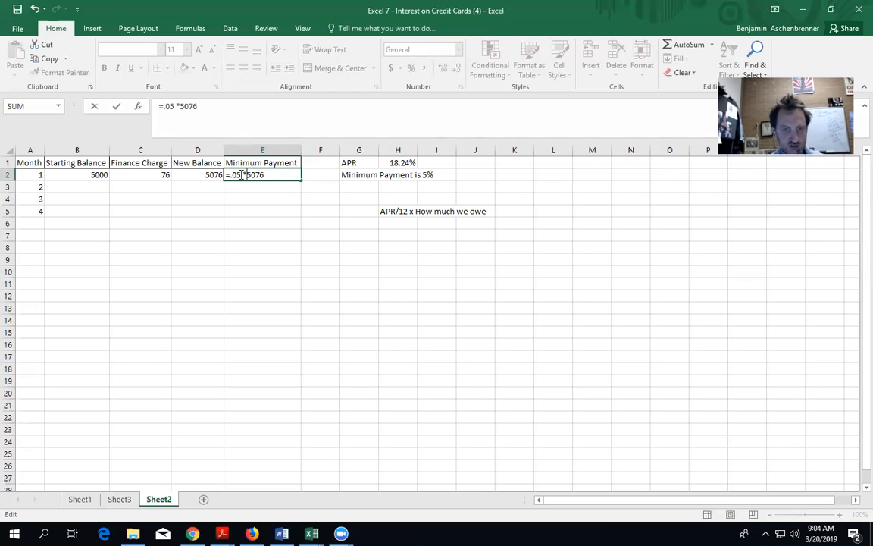
key(BackSpace)
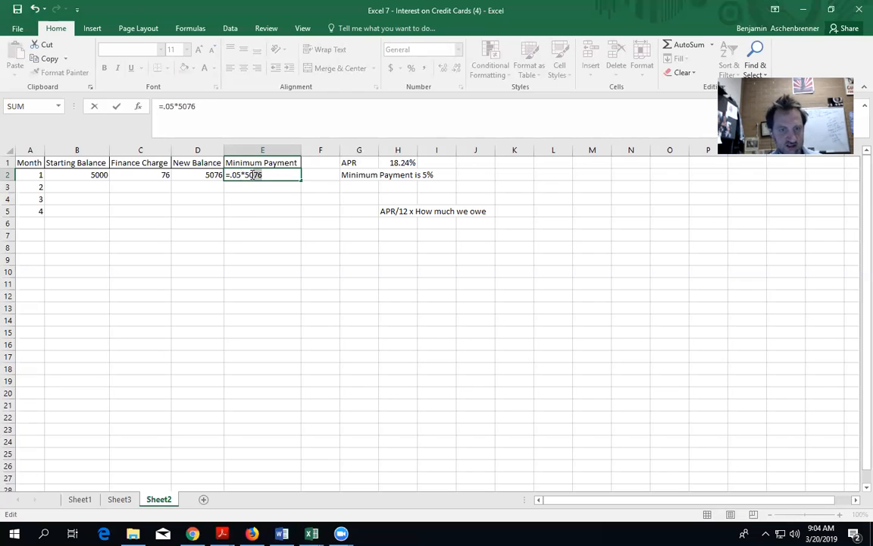
click(211, 173)
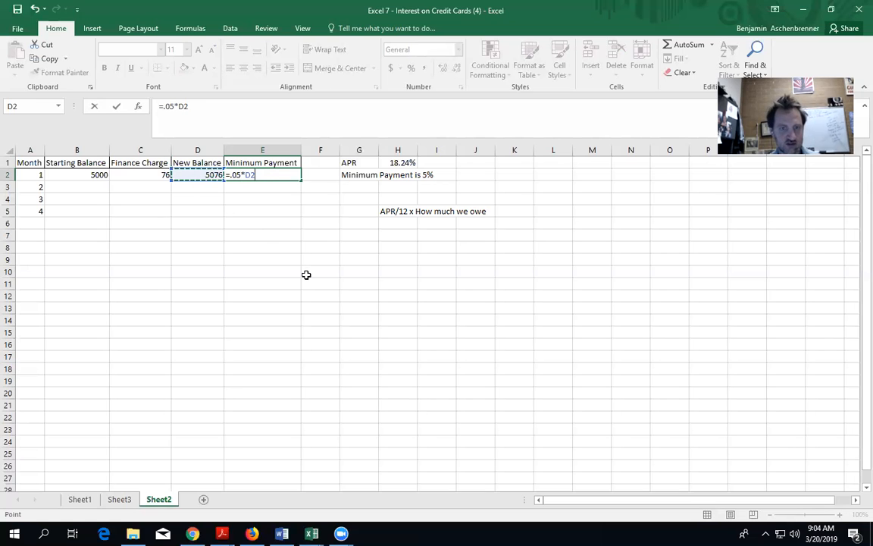
key(Return)
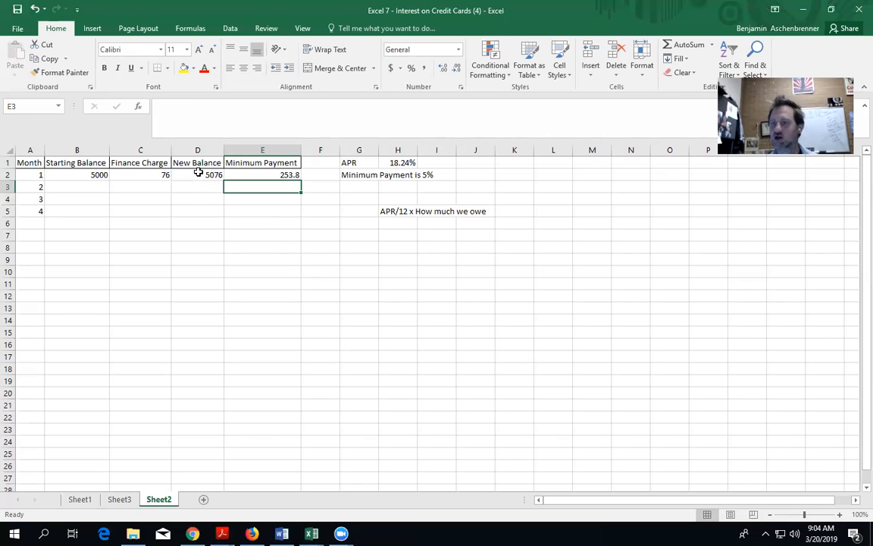
Calculate the month 2 starting balance in cell B3 with the formula =D2-E2.
click(93, 187)
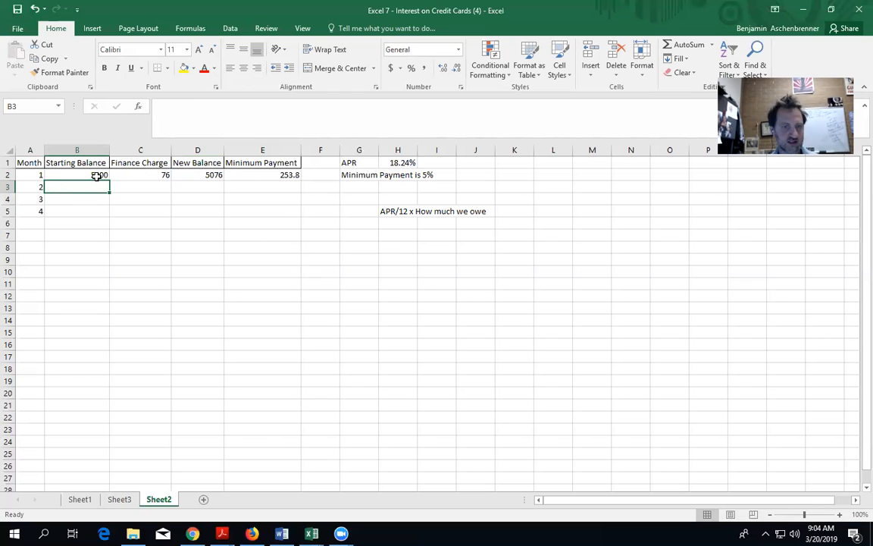
text(=)
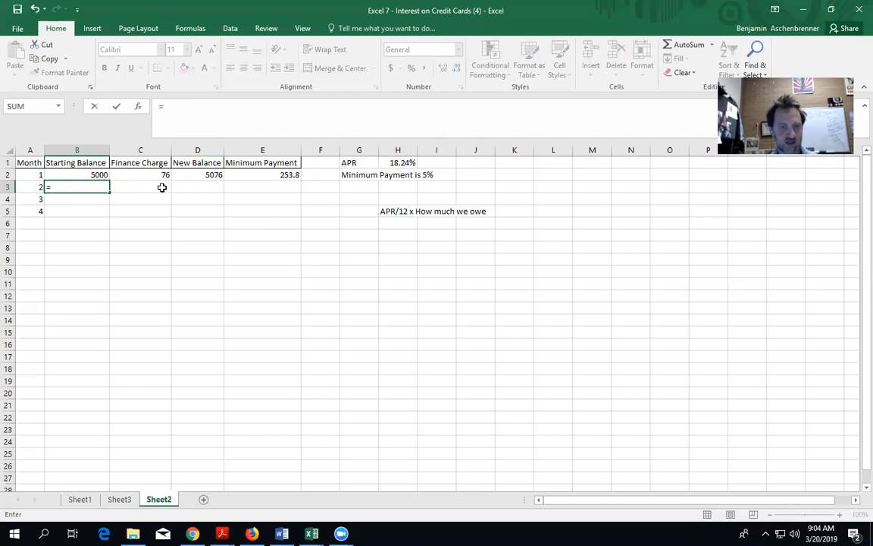
click(191, 174)
text(-)
click(270, 173)
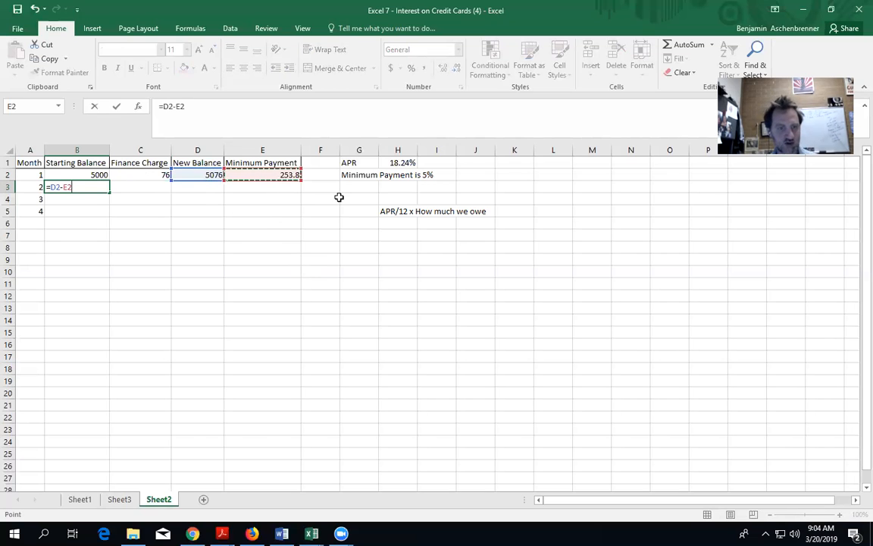
key(Return)
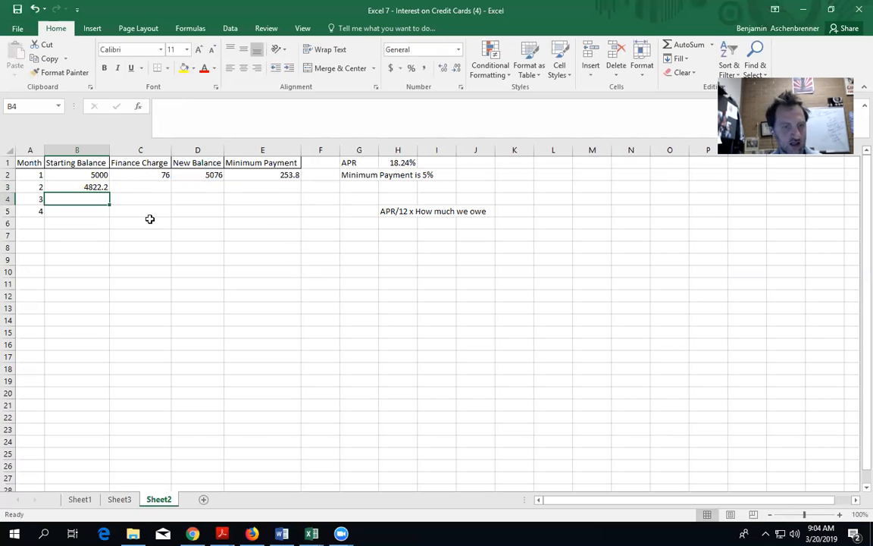
Fill the finance charge, new balance and minimum payment formulas from C2, D2 and E2 down into row 3.
click(95, 188)
click(151, 175)
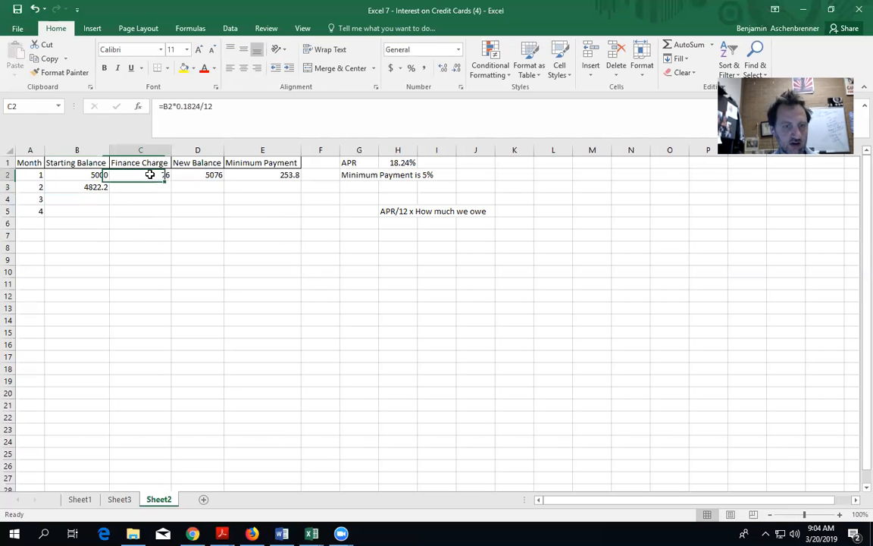
drag(171, 181, 169, 194)
click(205, 175)
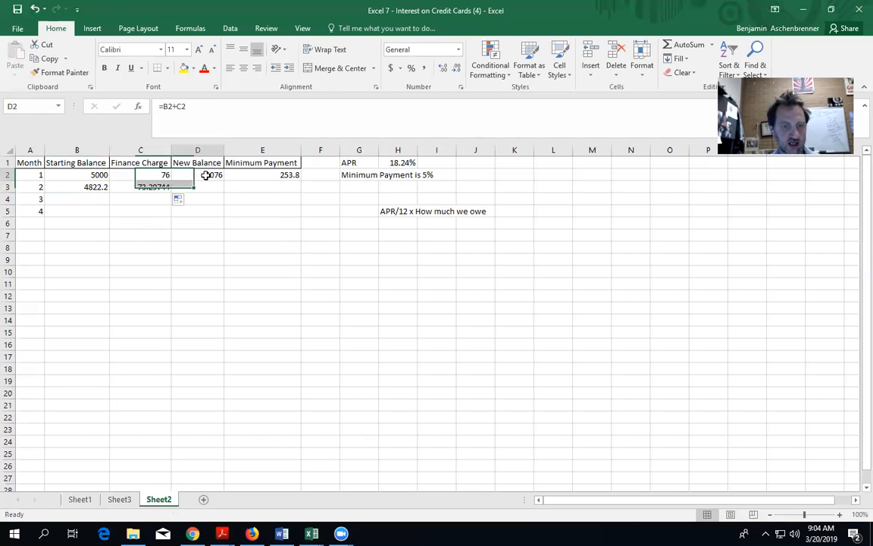
mouse_move(224, 179)
mouse_down()
mouse_move(242, 196)
mouse_move(235, 195)
mouse_up()
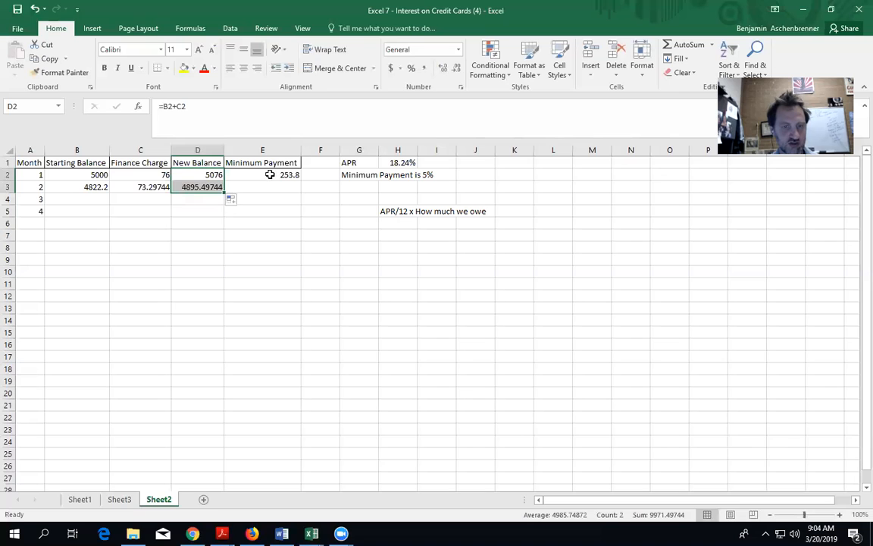
click(282, 175)
drag(302, 177, 303, 195)
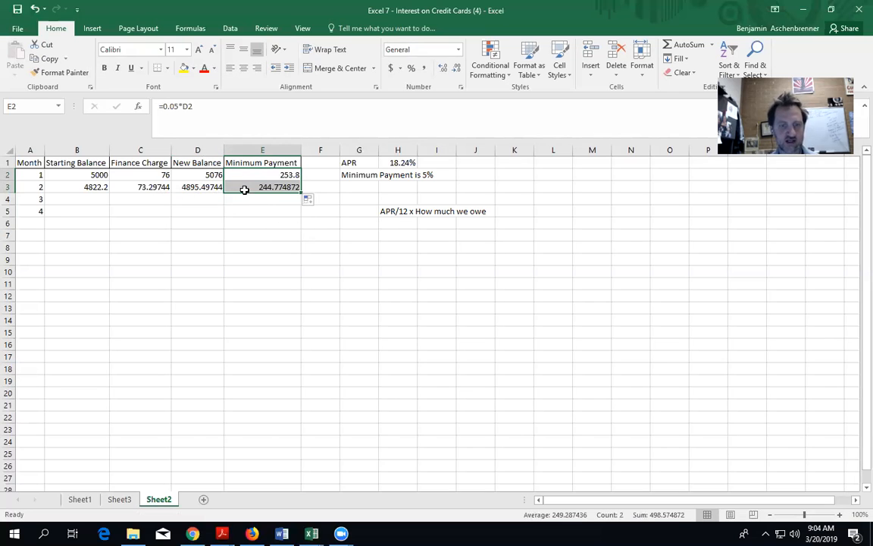
Apply the dollar Accounting number format to the month 1 and 2 amounts in B2:E3.
drag(98, 174, 267, 187)
click(392, 69)
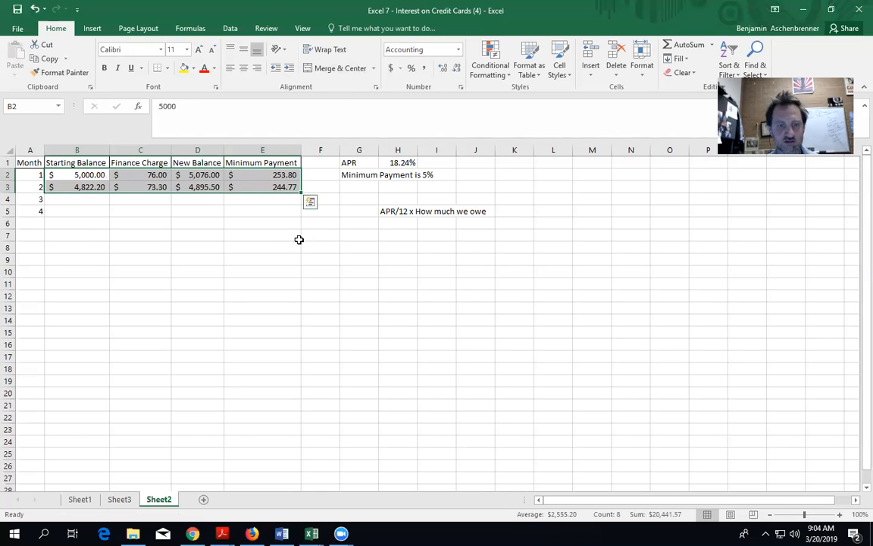
click(259, 244)
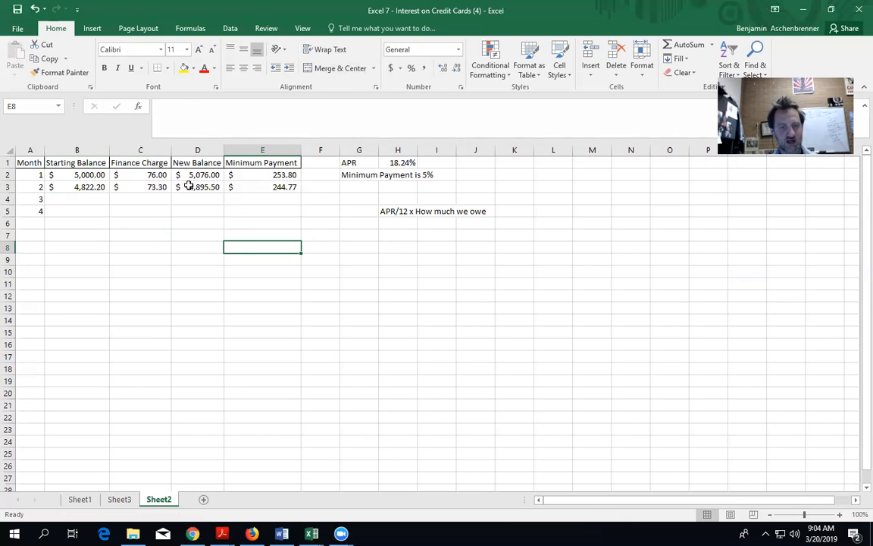
Fill the month 2 formulas in B3:E3 down through months 3 and 4 in rows 4 and 5.
drag(57, 188, 296, 188)
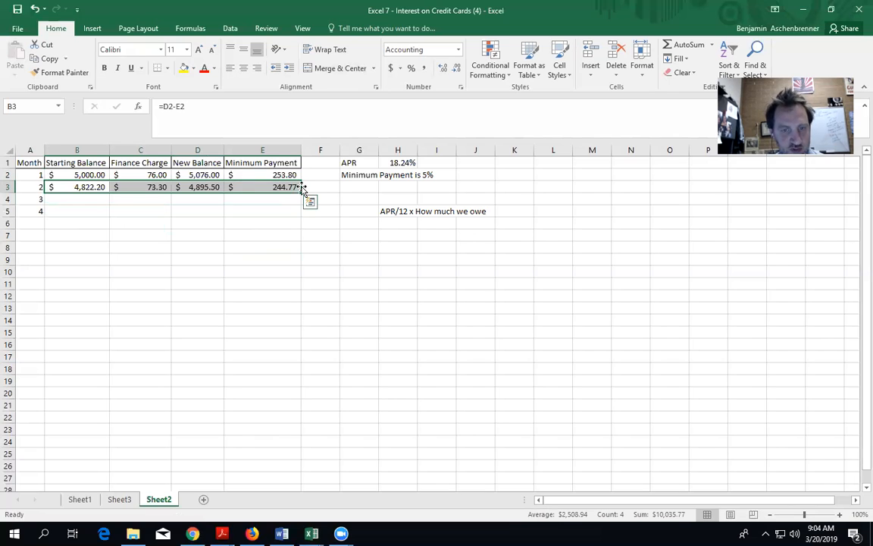
drag(276, 185, 94, 186)
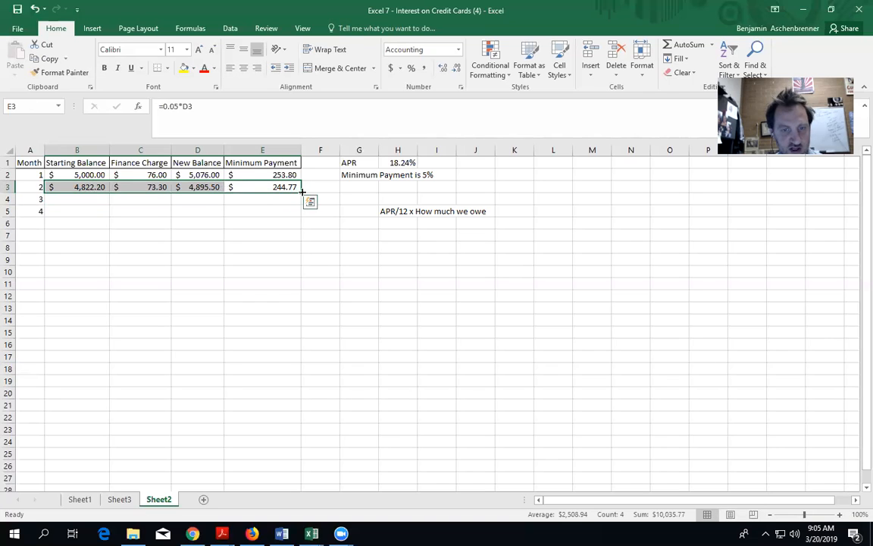
drag(301, 192, 301, 216)
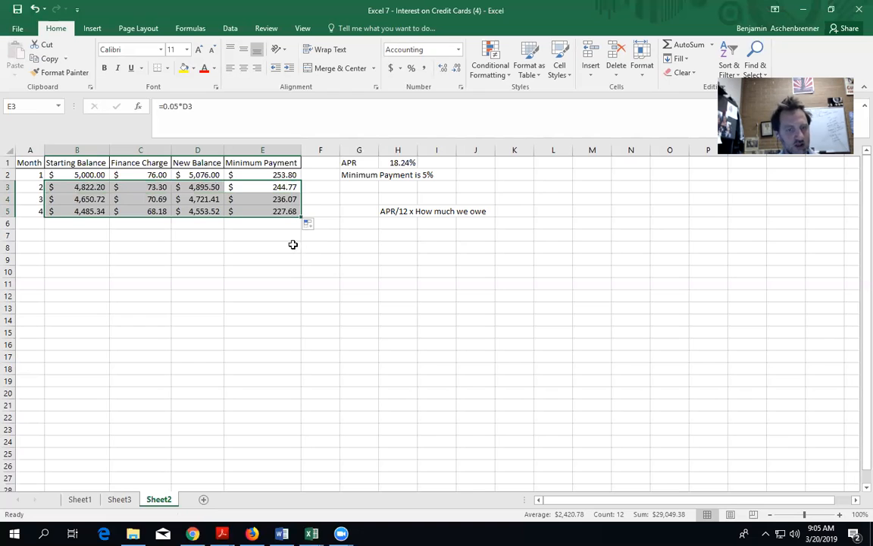
Review the four finance charges in C2:C5 and the four minimum payments in E2:E5 as the ranges to total.
drag(148, 175, 150, 209)
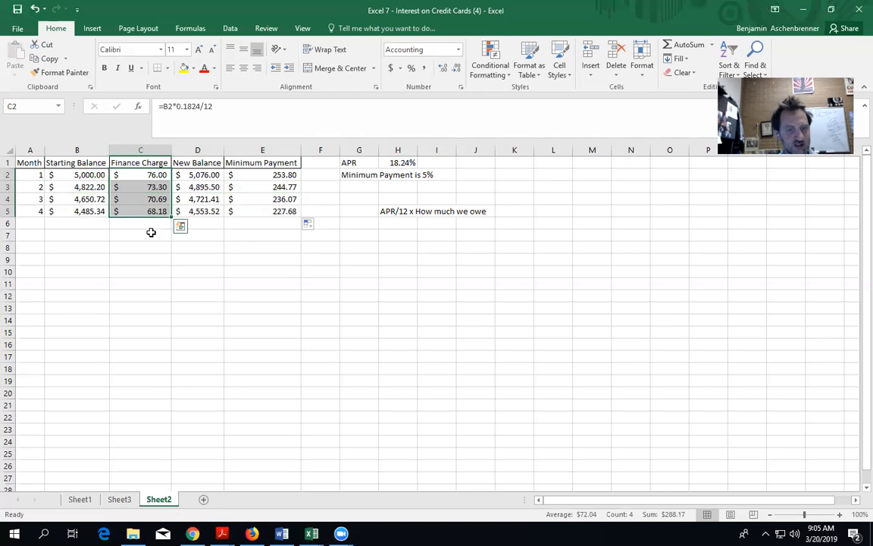
click(148, 225)
drag(273, 174, 287, 214)
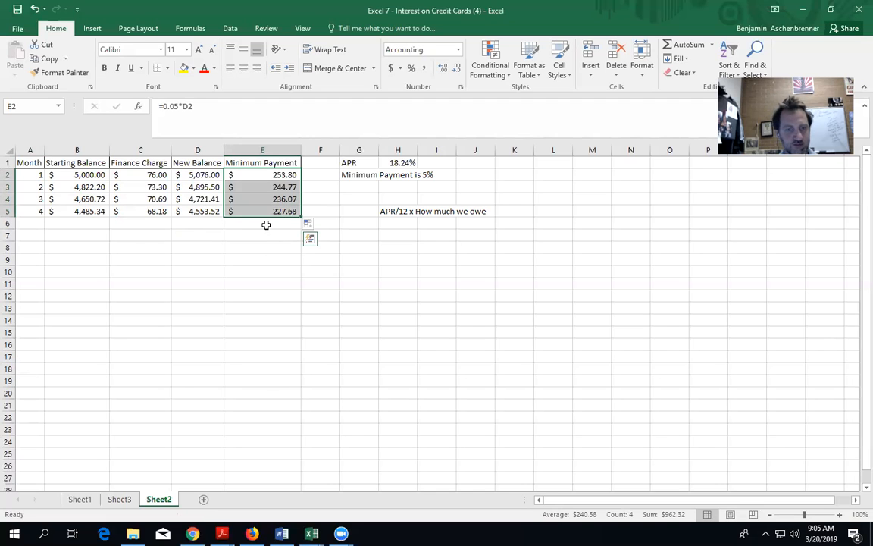
Return to Sheet1 and examine instruction 4 in cell A19 about the similar table with larger minimum payments.
click(80, 500)
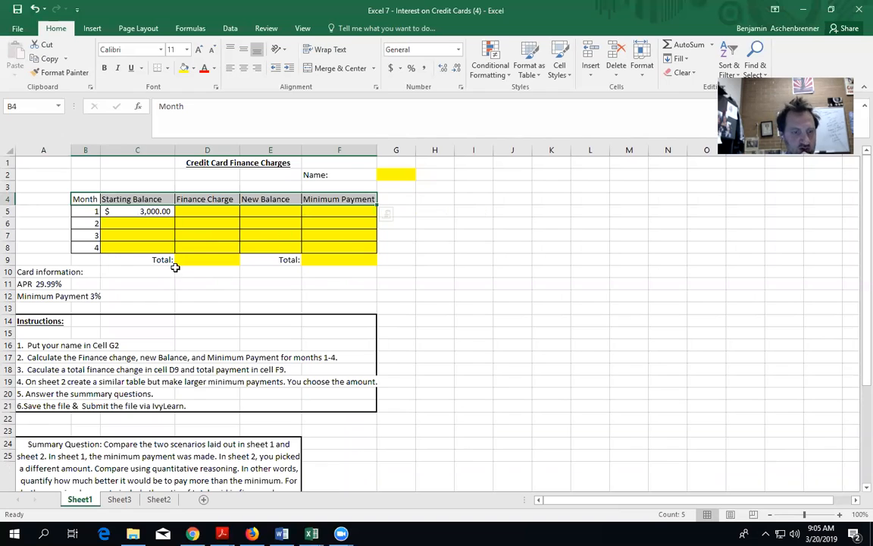
click(47, 383)
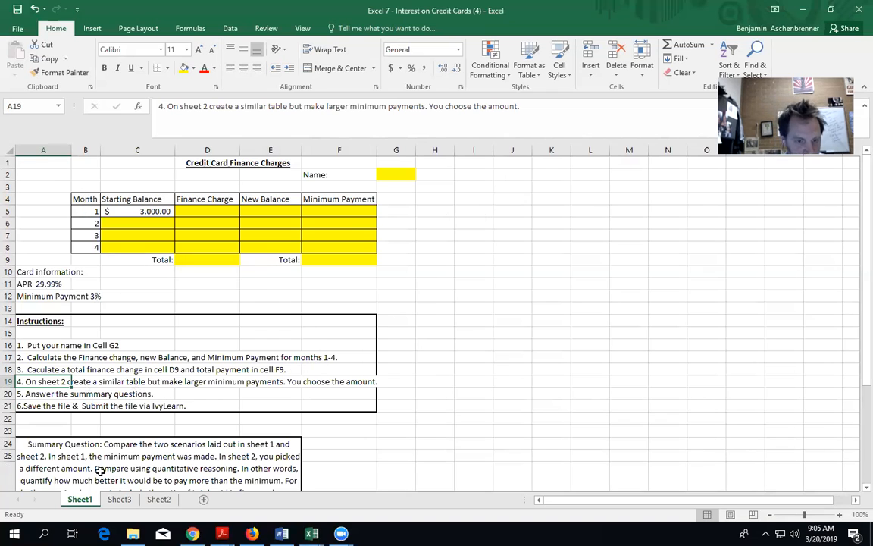
Enter the headings Month and Starting Balance in cells A1 and B1 of Sheet3.
click(119, 499)
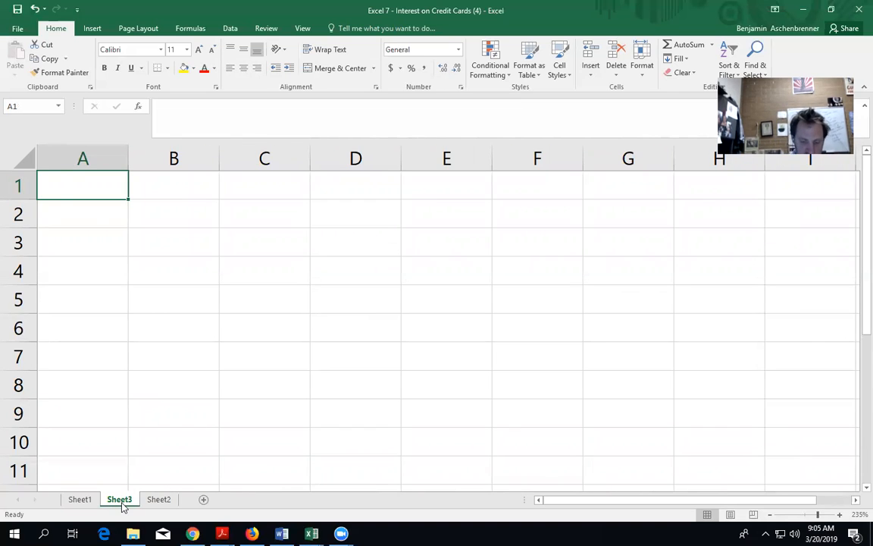
text(Month)
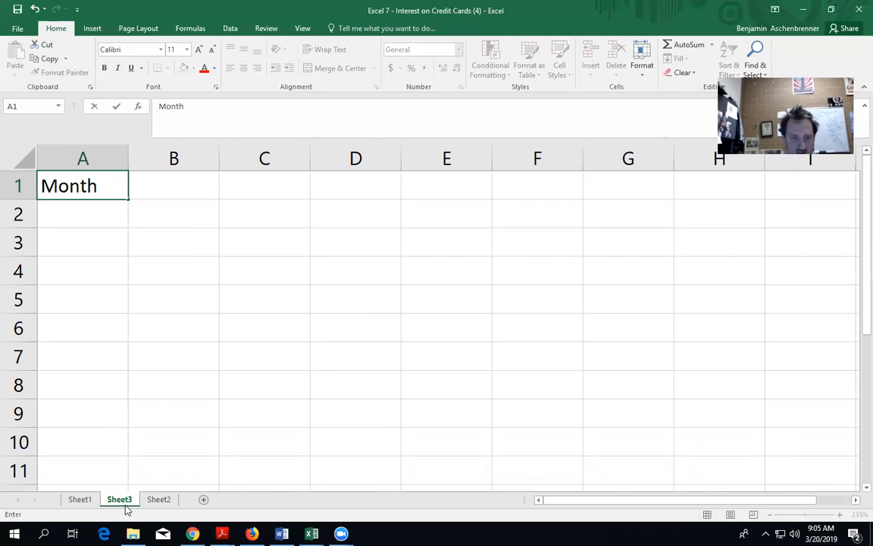
click(73, 501)
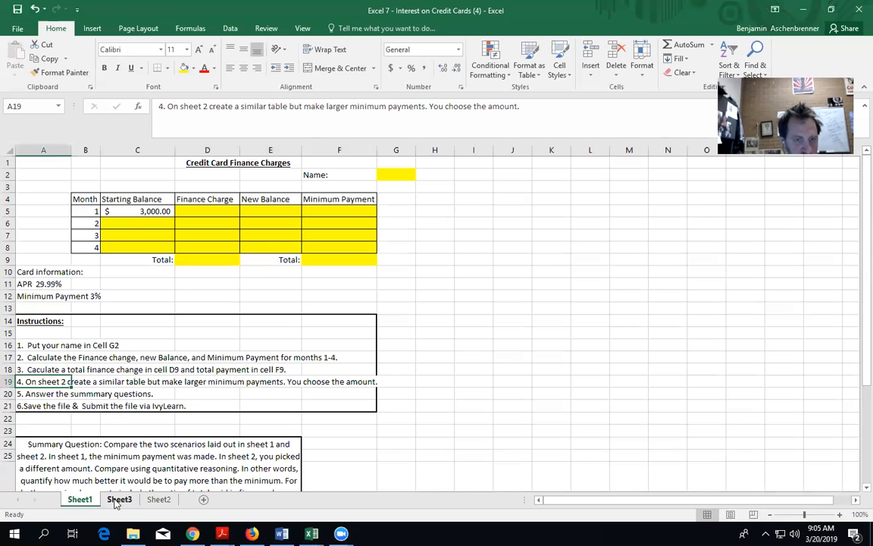
click(117, 500)
click(166, 187)
text(Sta)
text(rtun)
key(BackSpace)
key(BackSpace)
text(ing B)
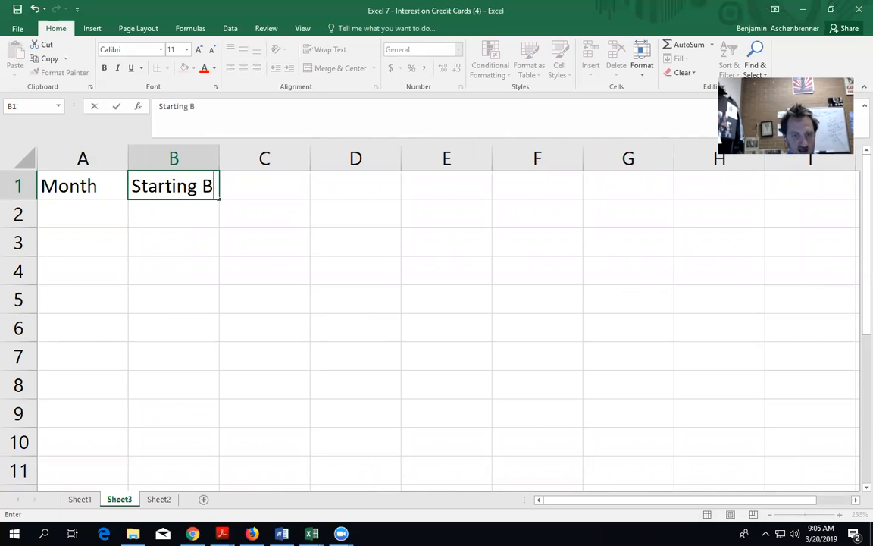
text(alance)
key(Return)
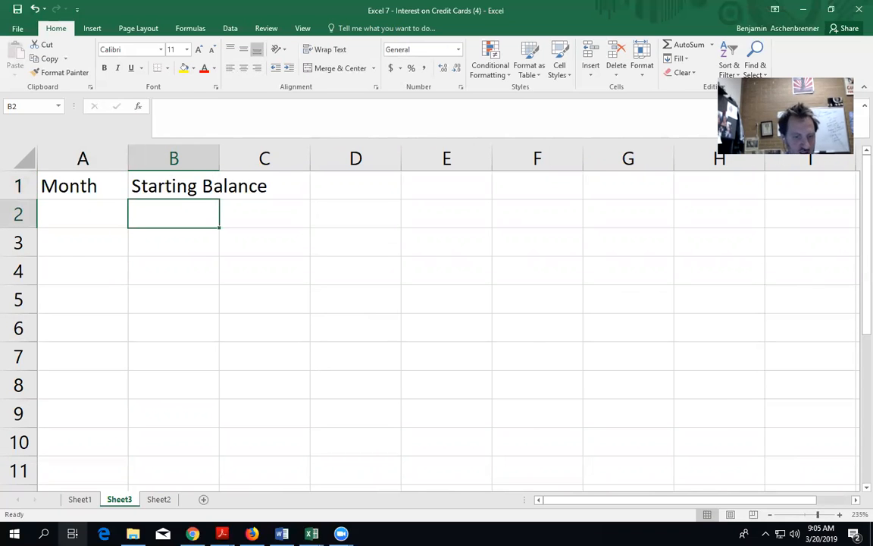
Copy the finance charge table B4:F9 from Sheet1 and paste it at cell A1 of Sheet3.
click(80, 500)
drag(85, 198, 155, 211)
drag(221, 222, 349, 258)
key(ctrl+c)
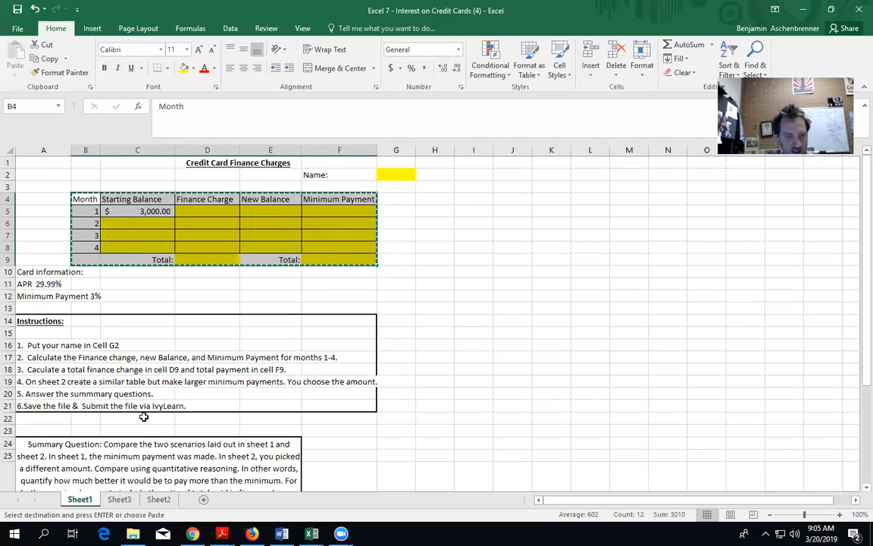
click(119, 500)
click(72, 189)
key(ctrl+v)
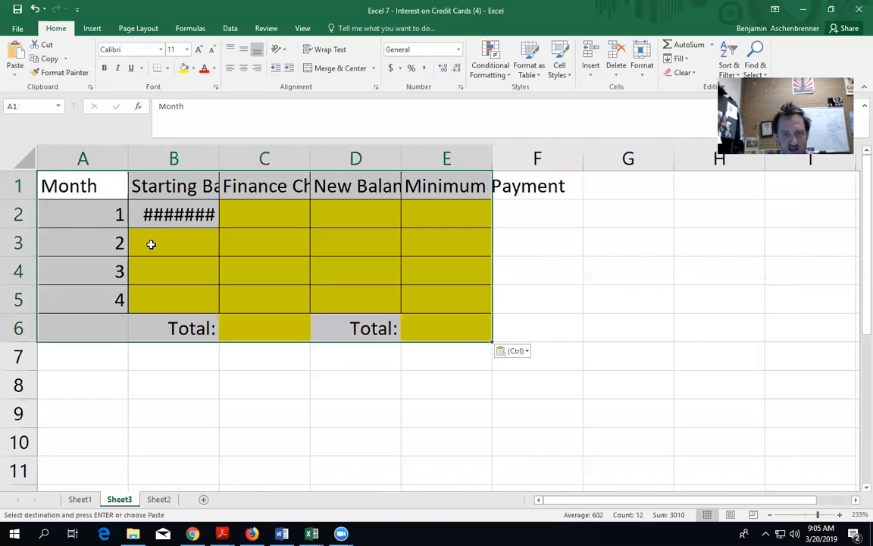
Widen columns B through E on Sheet3 so their headings fit.
double_click(220, 156)
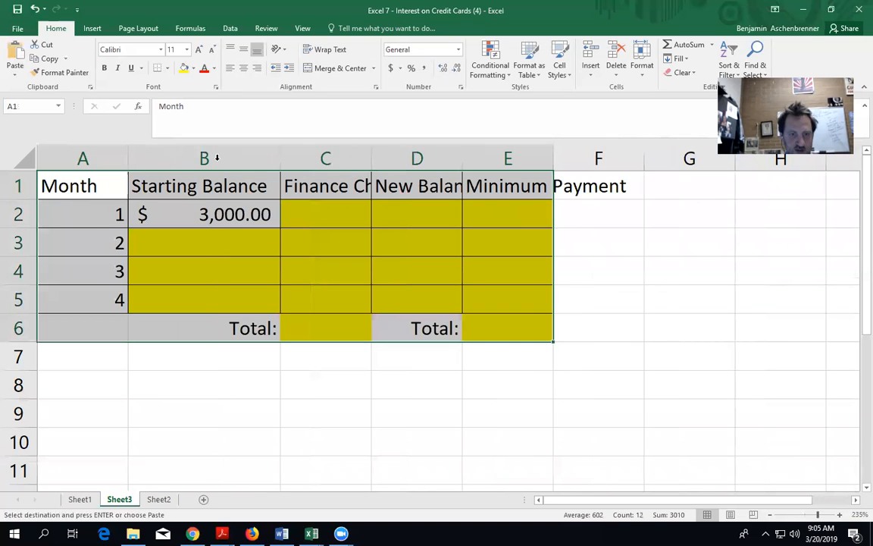
double_click(367, 155)
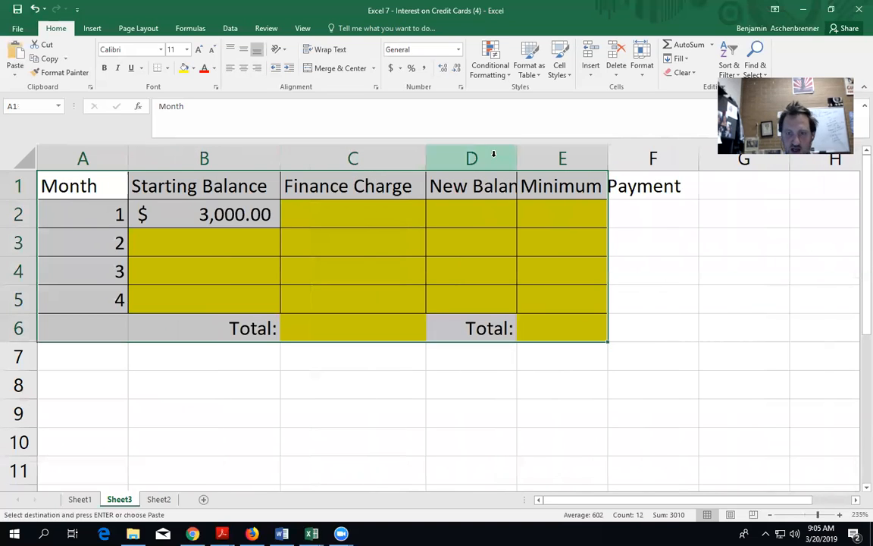
drag(517, 156, 573, 153)
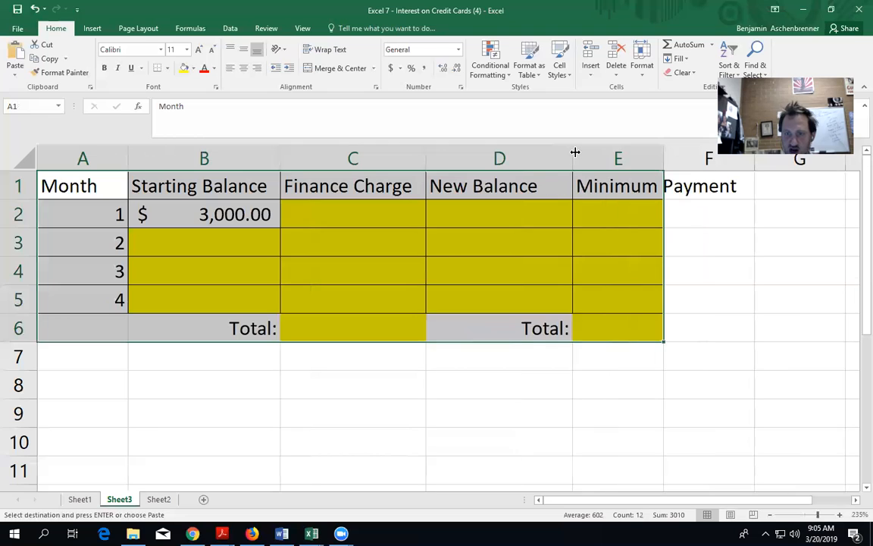
double_click(664, 156)
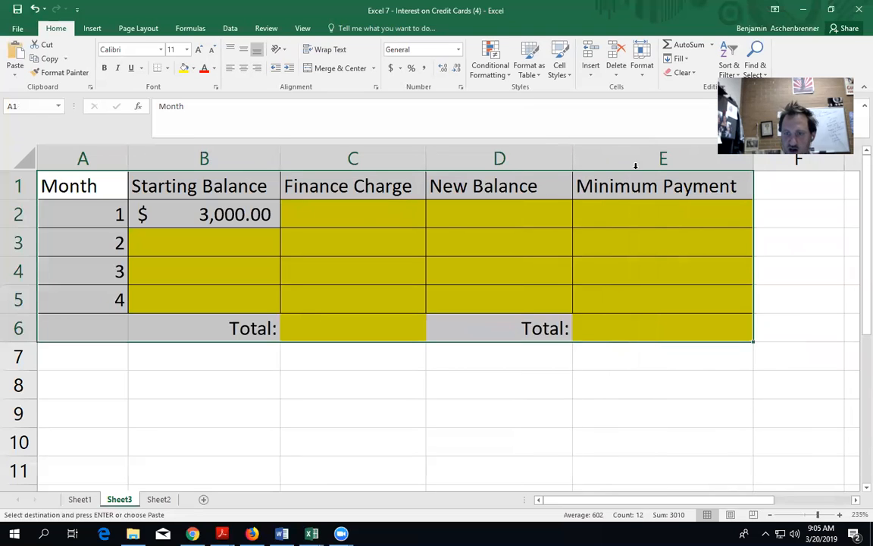
click(307, 249)
click(274, 245)
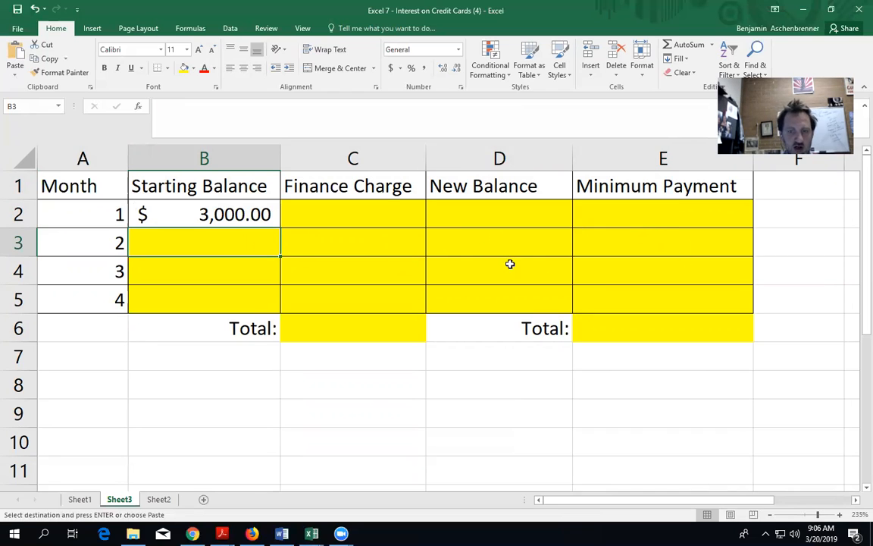
click(643, 216)
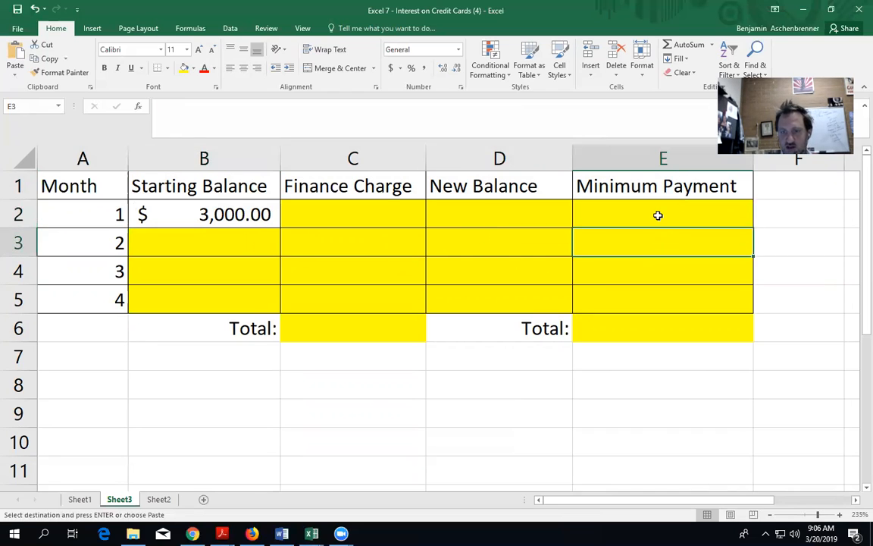
click(87, 504)
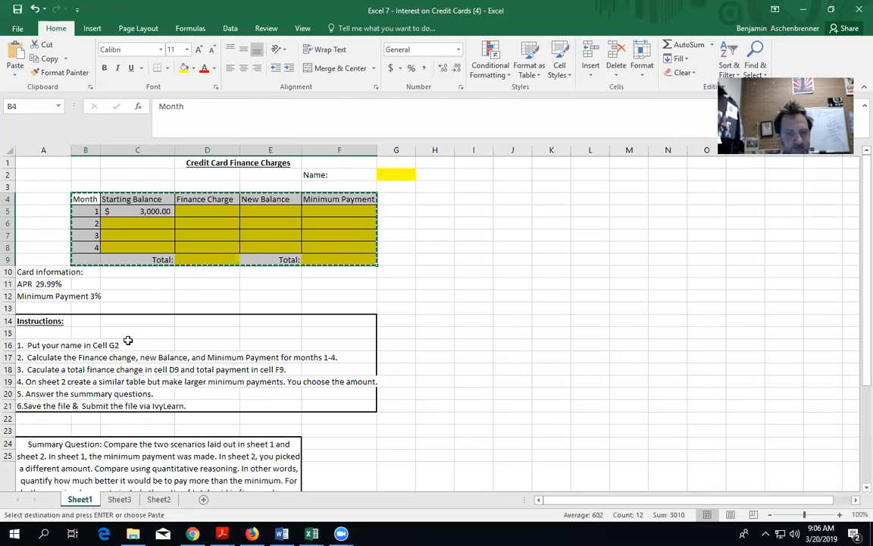
On Sheet2, copy the four-month table A1:E5 and paste it at cell A11.
click(159, 501)
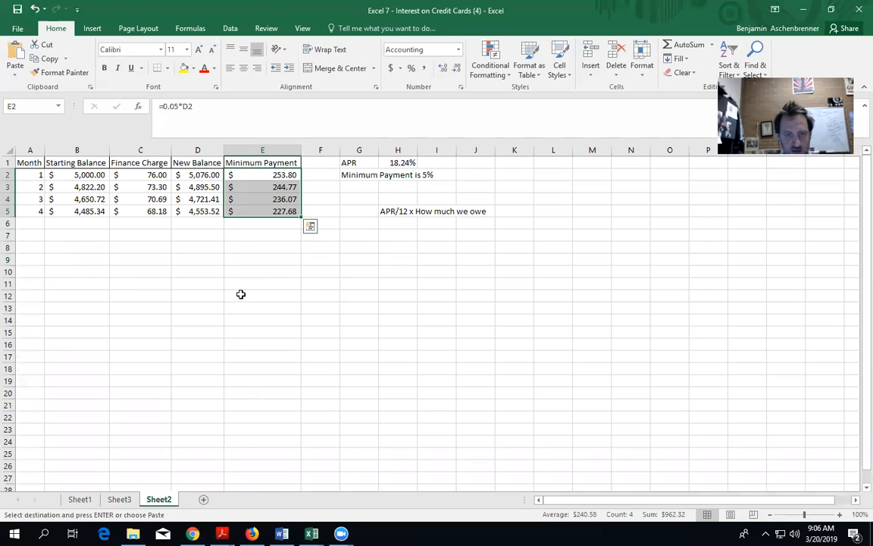
click(240, 294)
drag(30, 162, 284, 210)
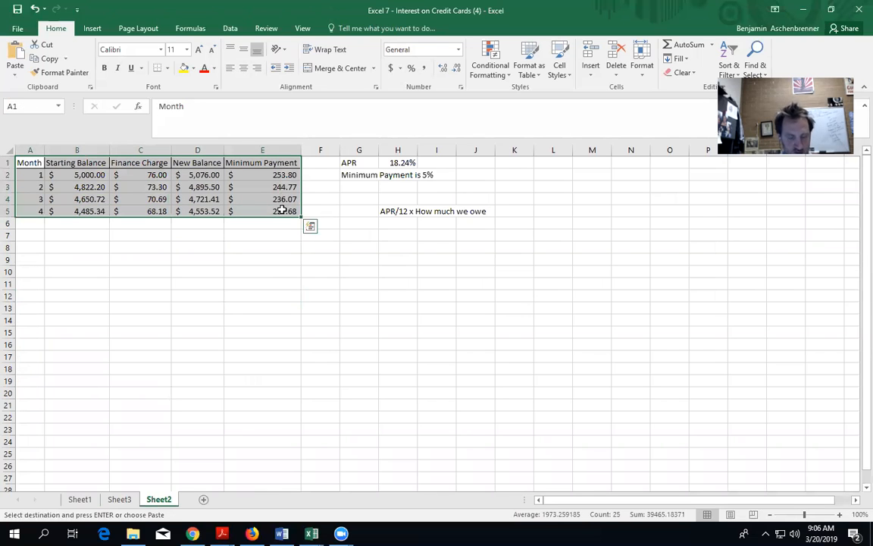
key(ctrl+c)
click(34, 282)
key(ctrl+v)
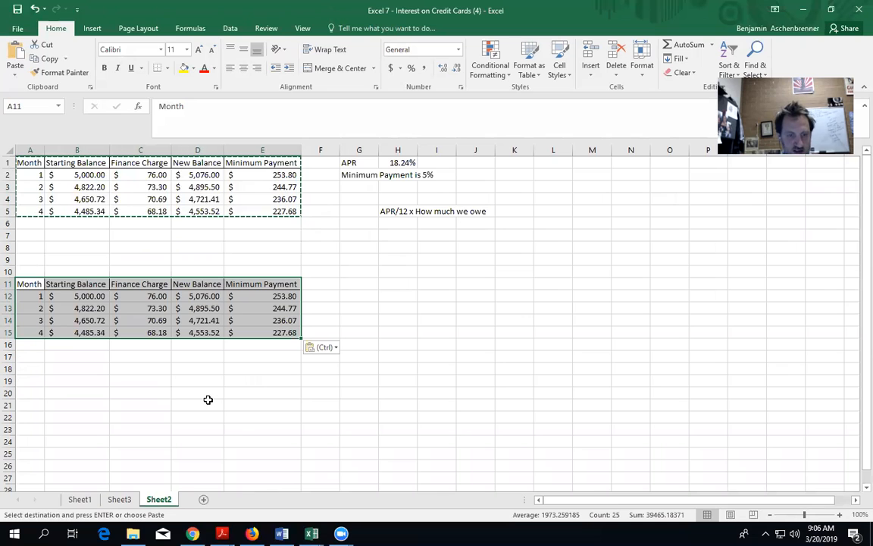
Set the minimum payment for all four months of the copied table, E12:E15, to 300.
click(284, 296)
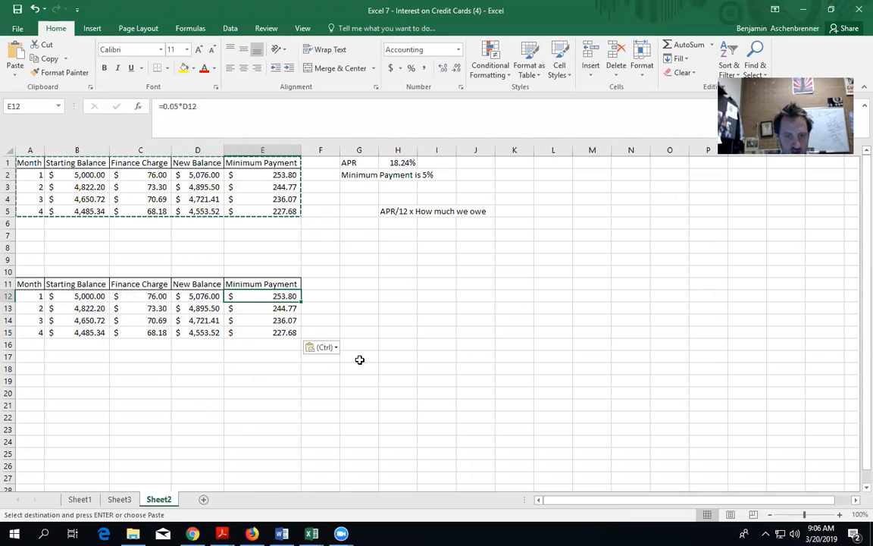
text(300)
key(Return)
text(300)
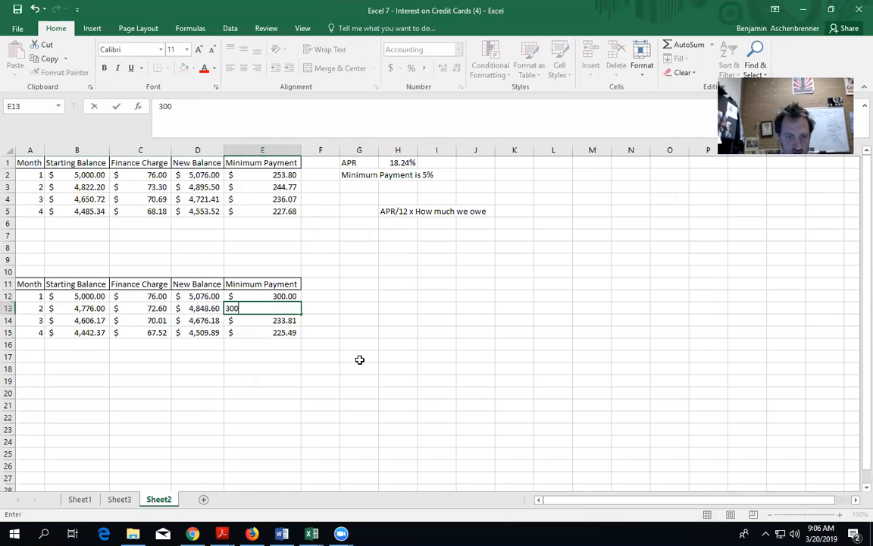
key(Return)
text(300)
key(Return)
text(300)
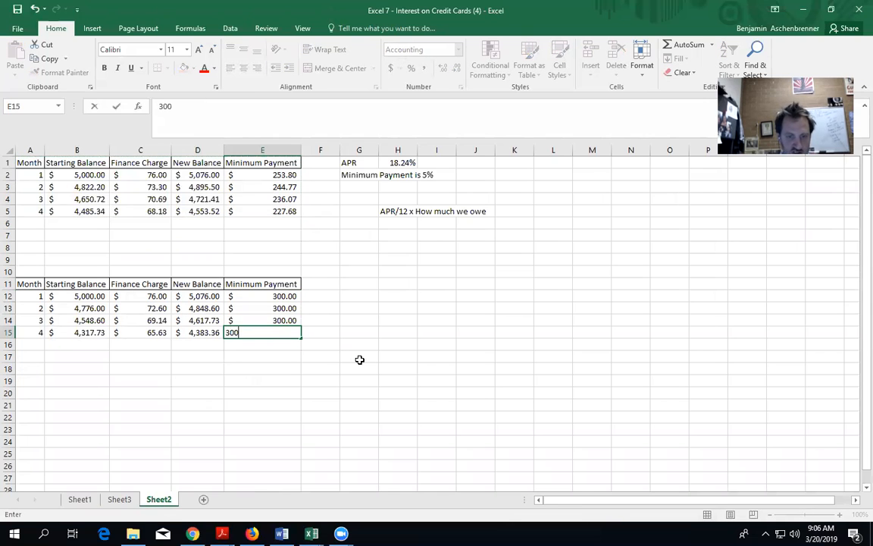
key(Return)
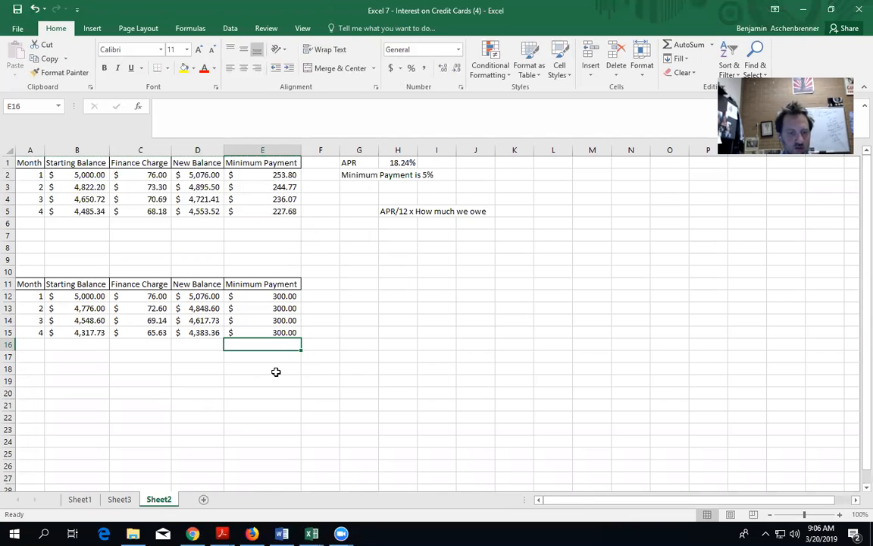
Examine the summary question on Sheet1 about comparing the two payment scenarios.
click(80, 500)
scroll(147, 383, down, 4)
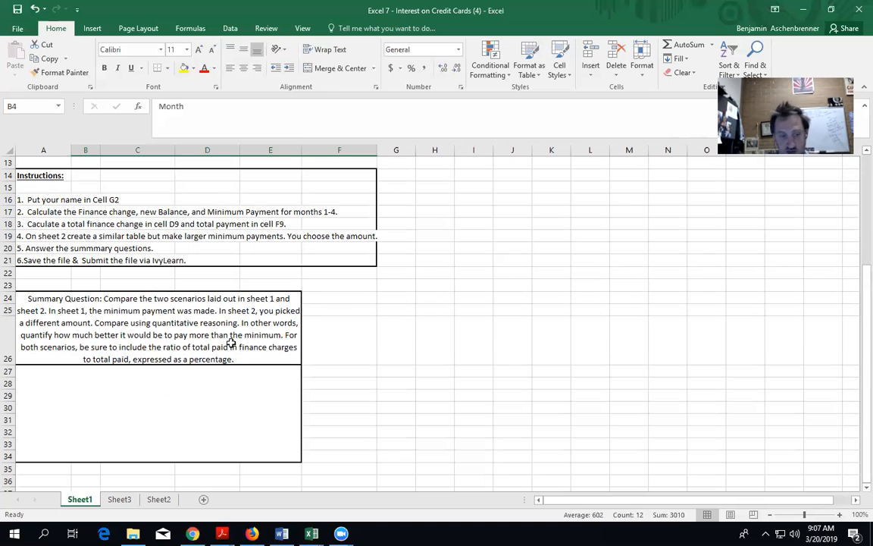
click(127, 501)
On Sheet2, total the first table's finance charges C2:C5 in cell C6 with a SUM formula.
click(157, 501)
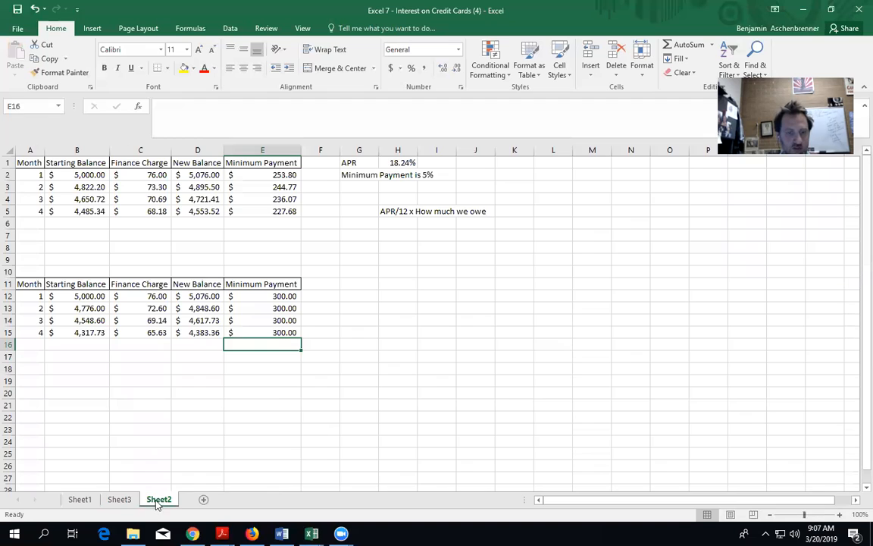
click(149, 221)
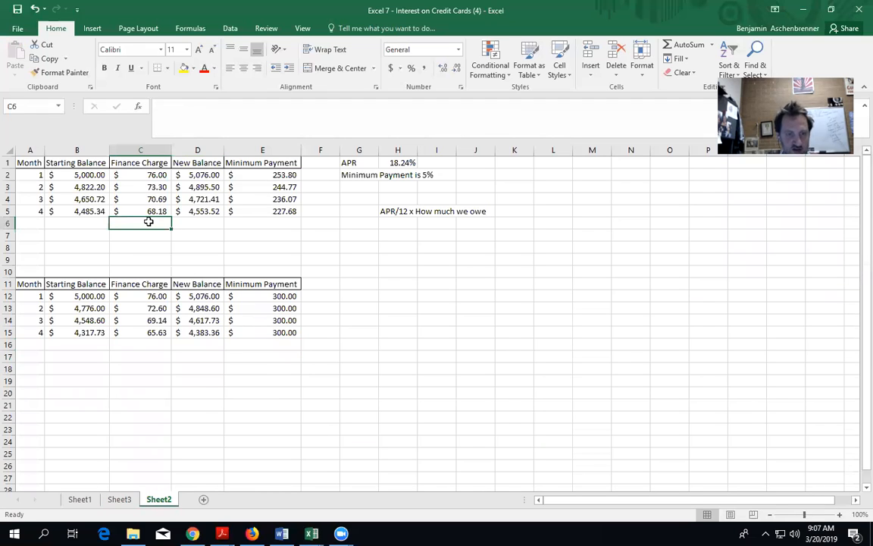
text(=sum)
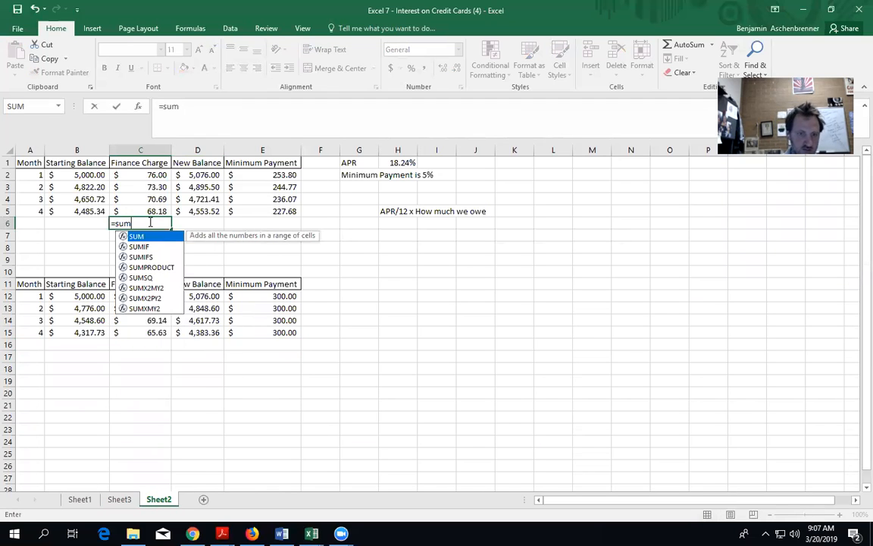
text(()
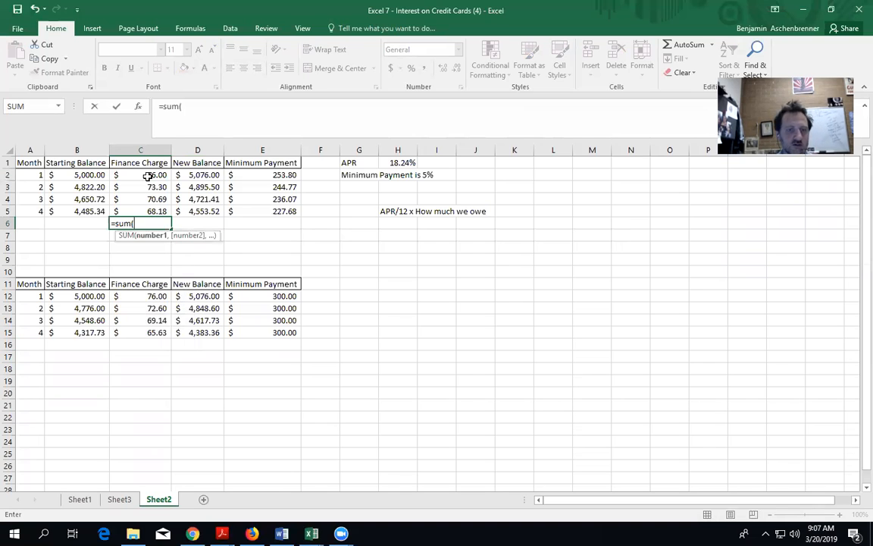
drag(150, 176, 153, 199)
key(Return)
Copy the total formula from C6 to E6, C16 and E16 to sum the remaining finance charge and payment columns.
click(161, 223)
key(ctrl+c)
click(244, 224)
key(ctrl+v)
click(135, 345)
key(ctrl+v)
click(274, 342)
key(ctrl+v)
click(282, 259)
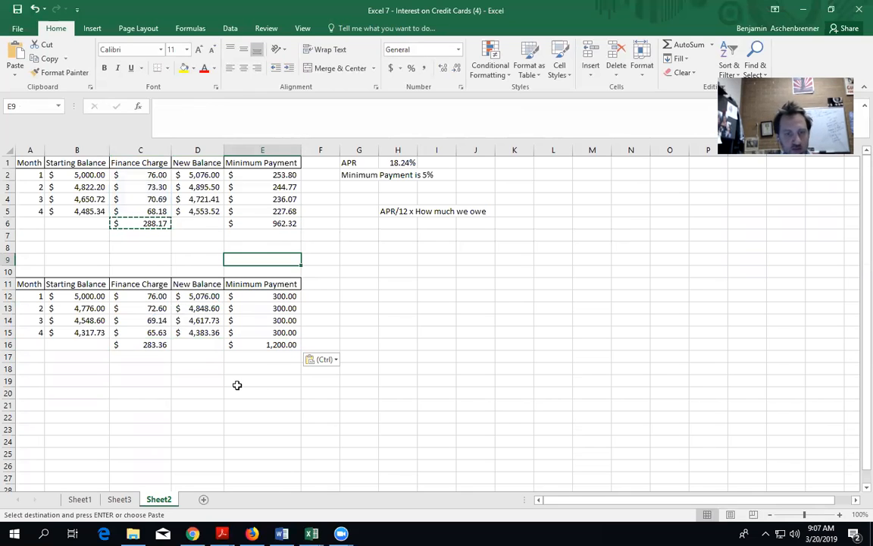
Compare the finance charge totals in C6 and C16, and check the first table's payment total in E6.
click(149, 223)
click(157, 343)
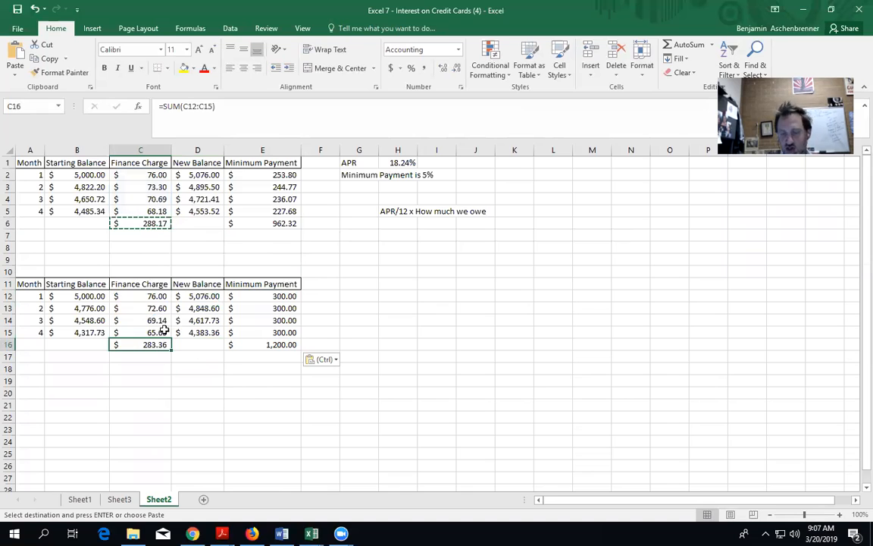
click(156, 223)
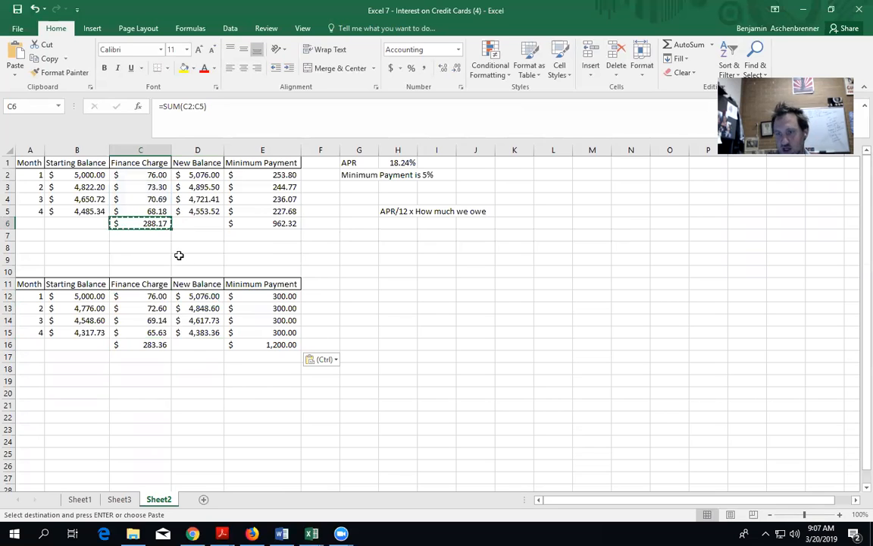
click(139, 348)
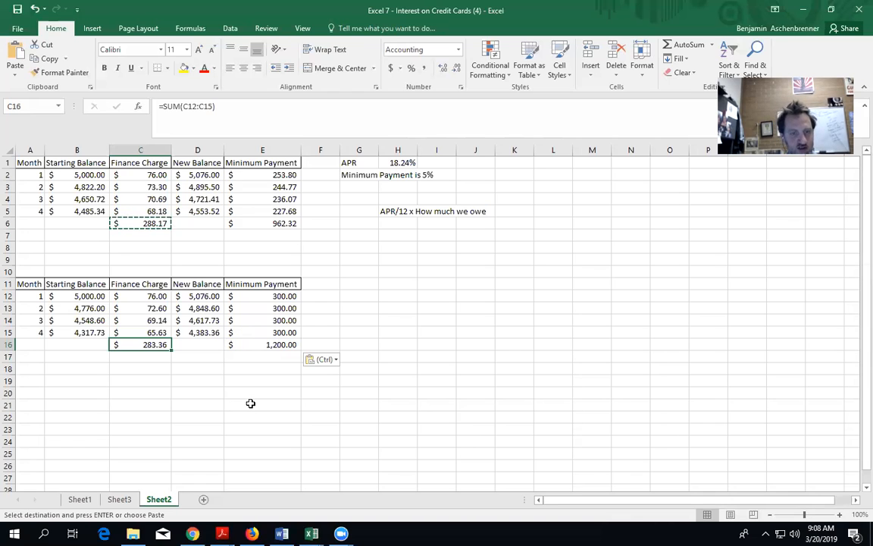
click(227, 380)
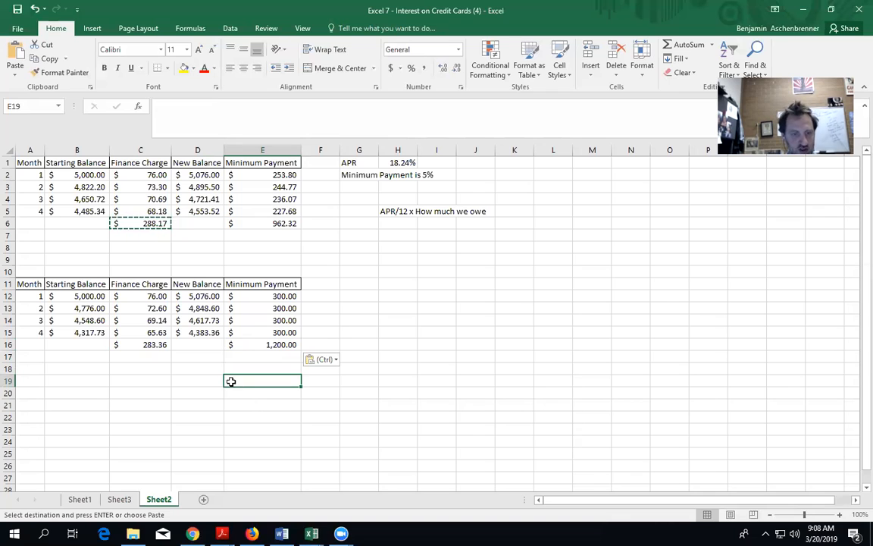
click(156, 222)
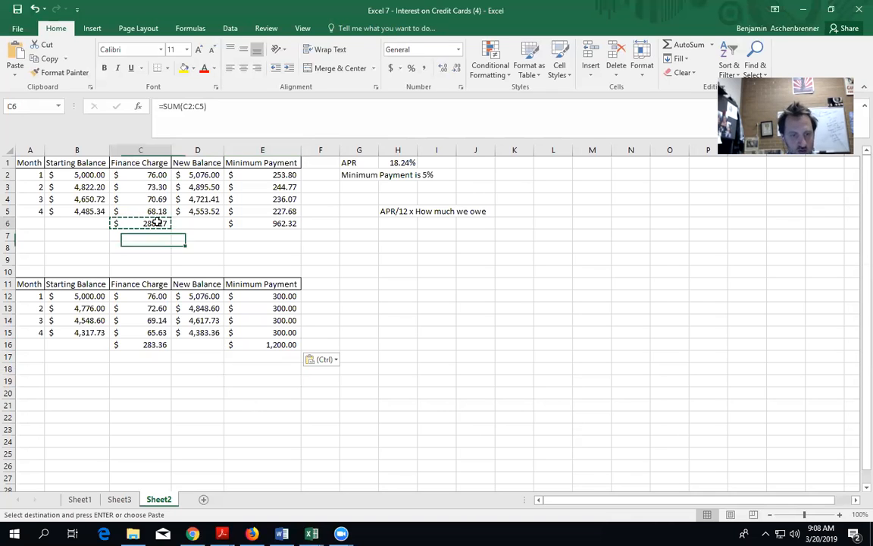
click(275, 222)
In cell G7, divide the first table's finance charge total by its payment total with the formula =C6/E6.
click(359, 237)
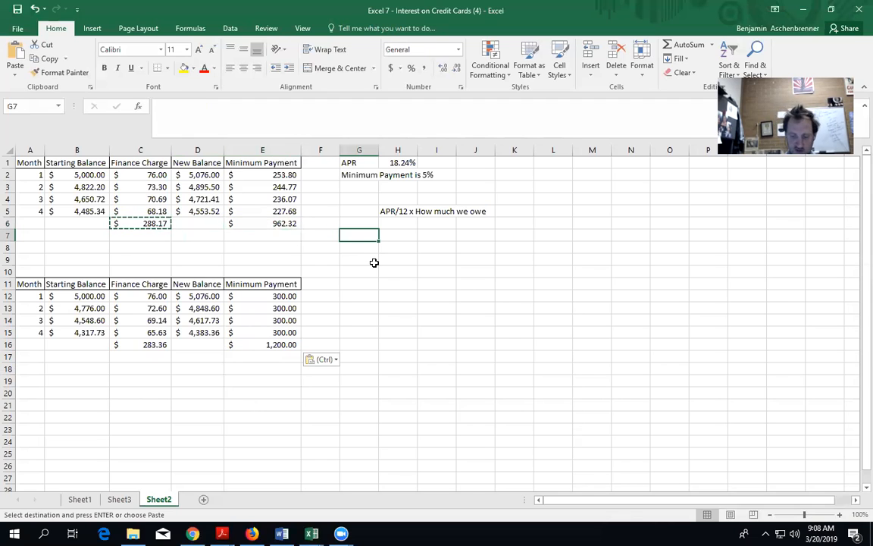
text(=)
click(166, 225)
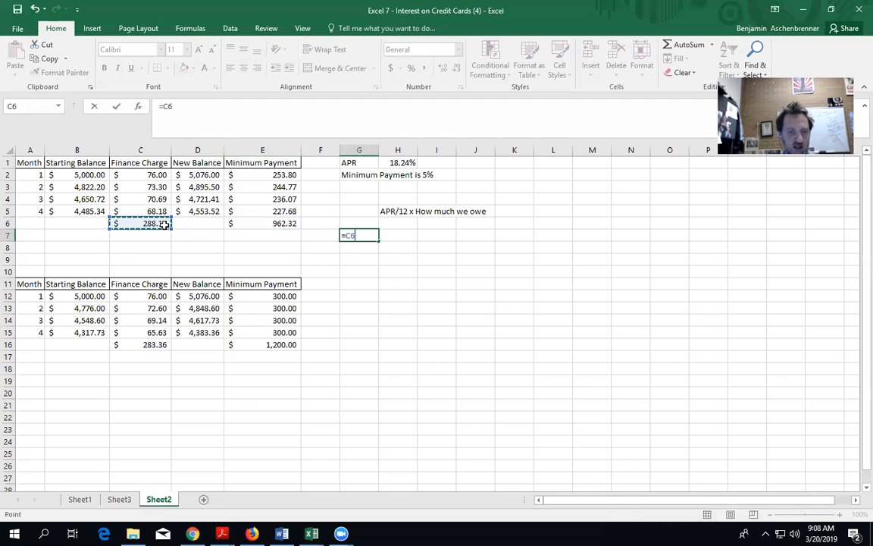
text(/)
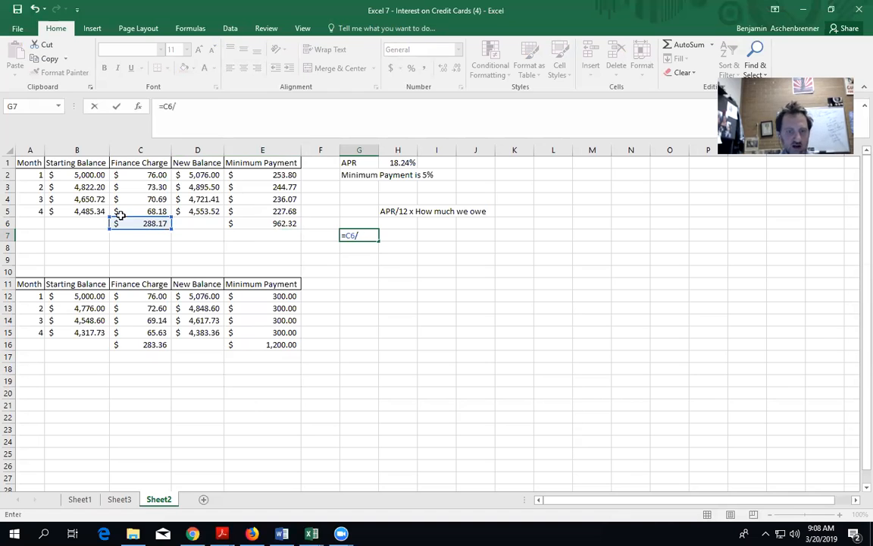
click(285, 222)
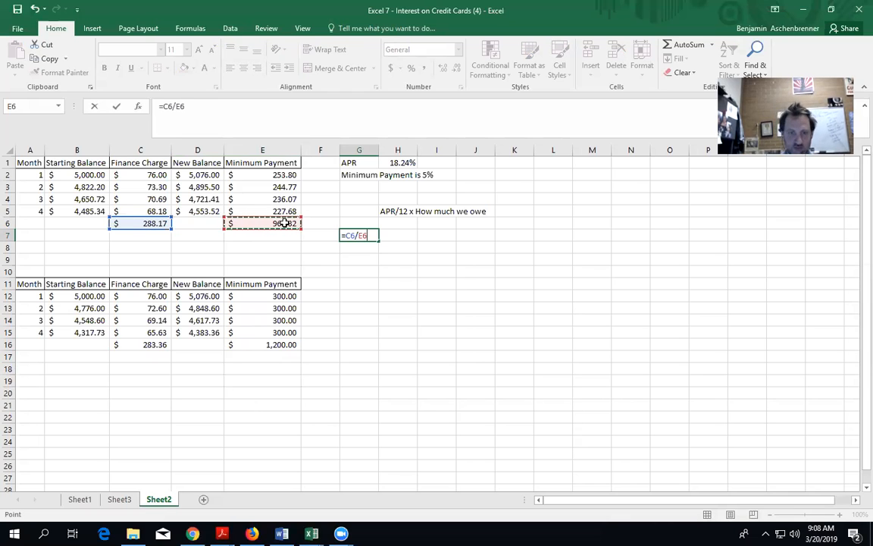
key(Return)
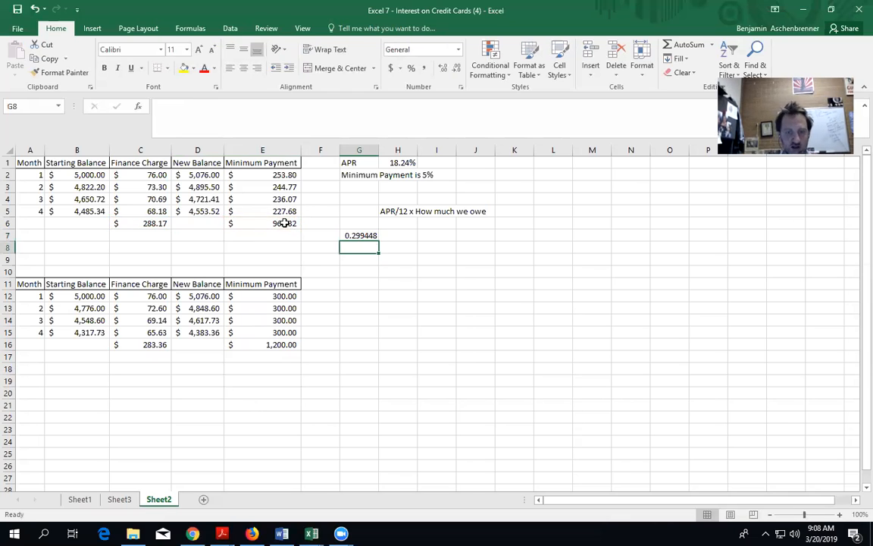
Format the ratio in G7 as a percentage with one decimal place.
click(377, 236)
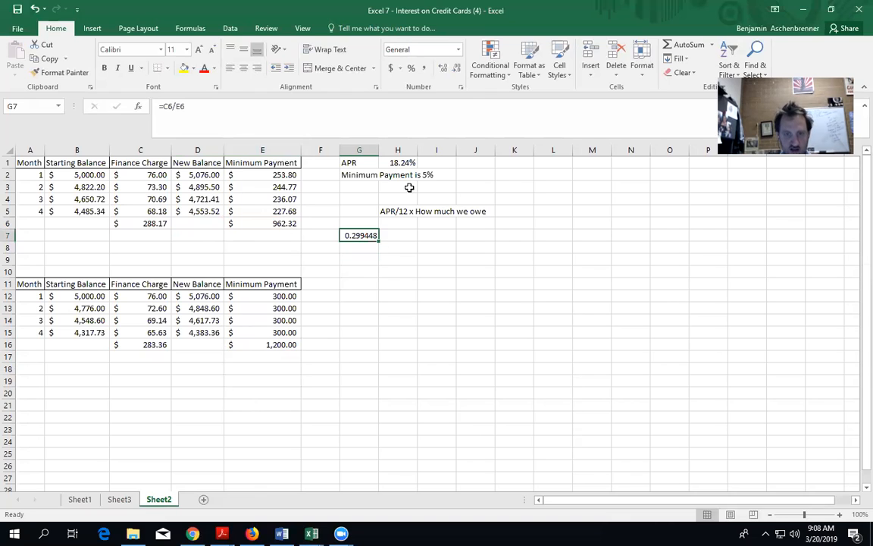
click(411, 67)
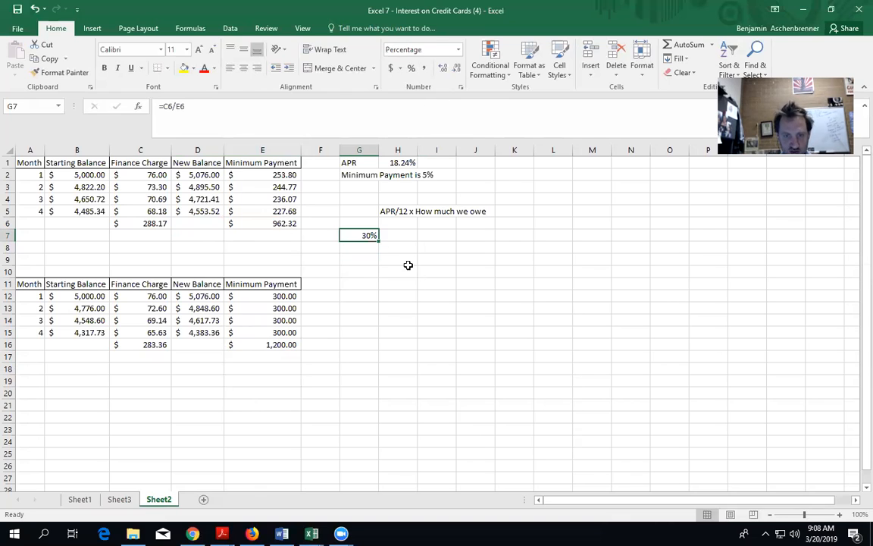
click(446, 68)
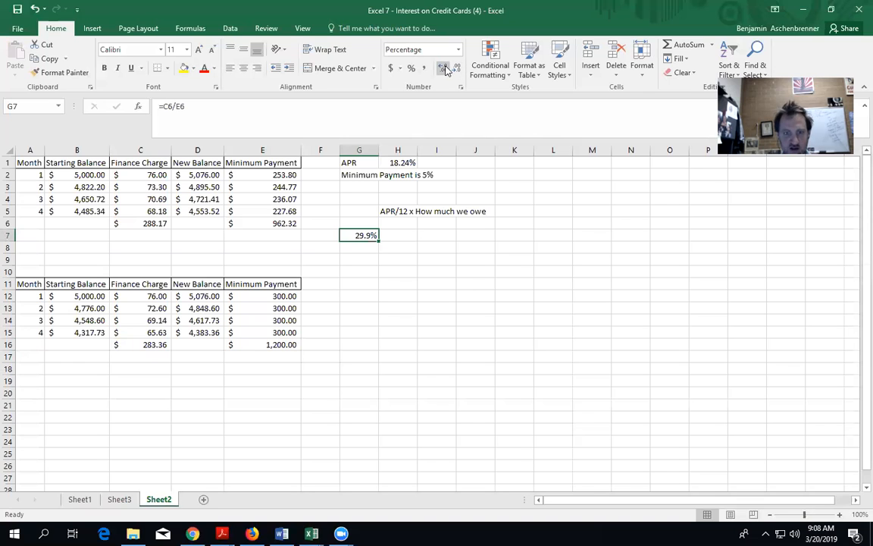
Label the first table's ratio by entering "of my payments went to finance charges" in cell H7.
click(408, 235)
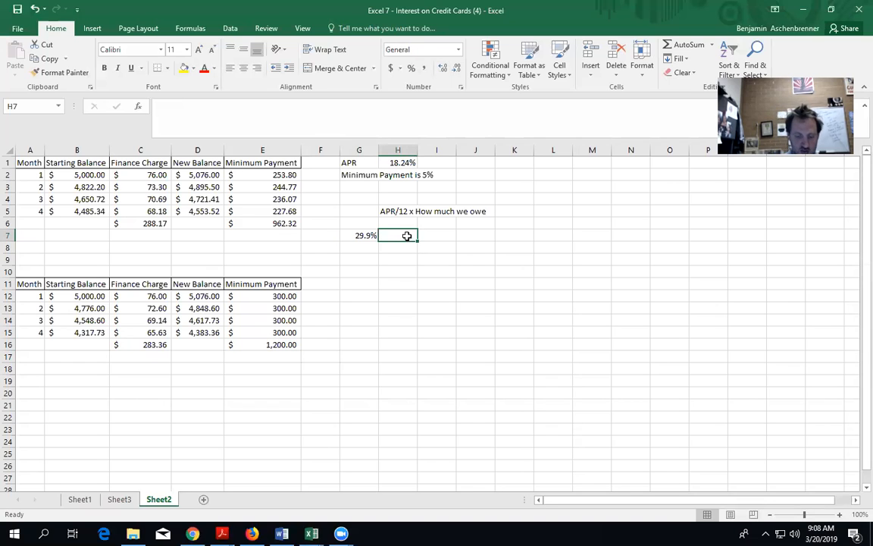
text(of my)
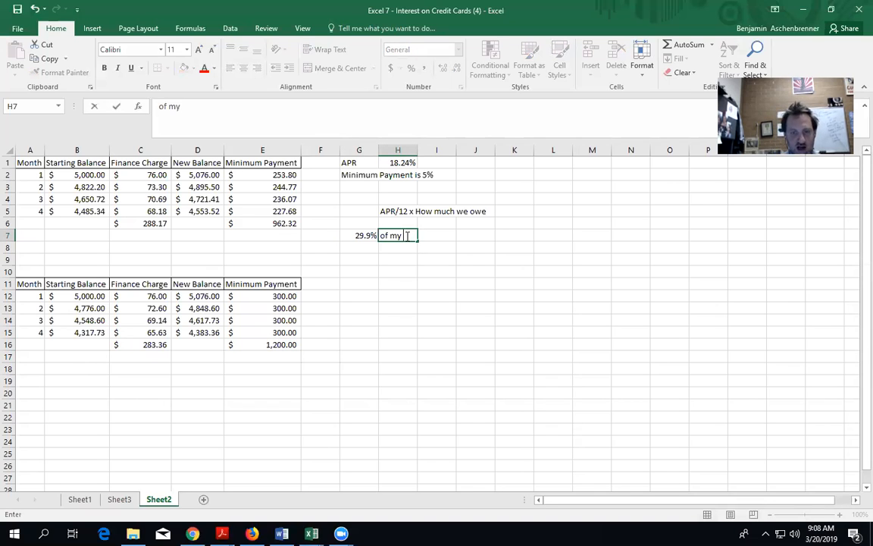
text( payments went to)
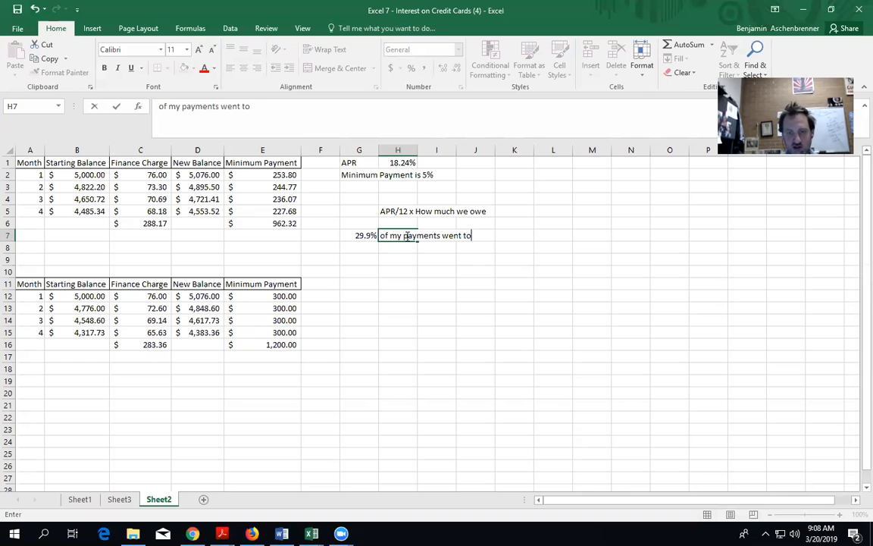
text( finance charges)
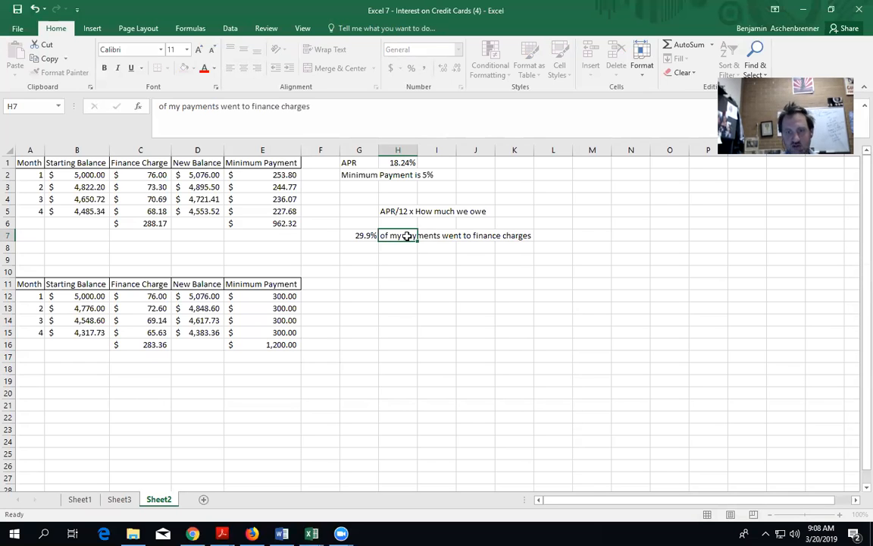
key(Return)
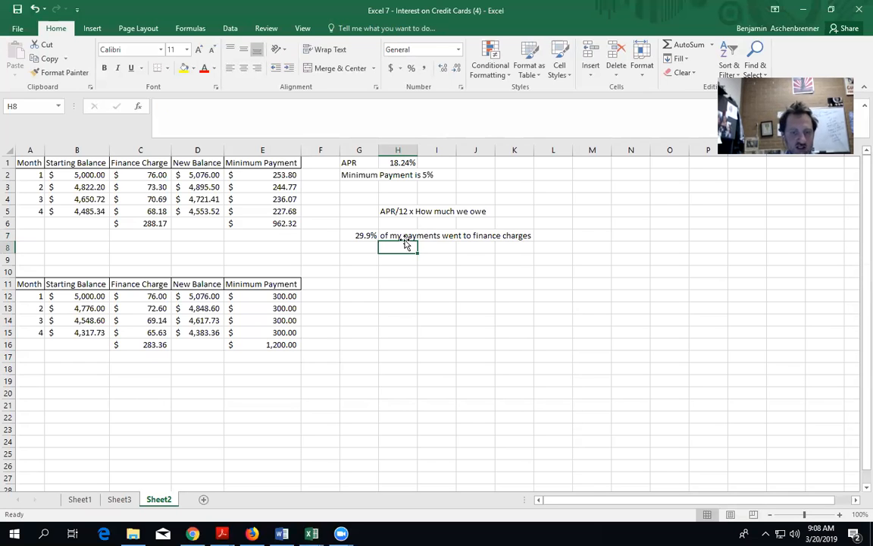
In cell G16, divide the second table's finance charge total by its payment total with the formula =C16/E16.
click(349, 346)
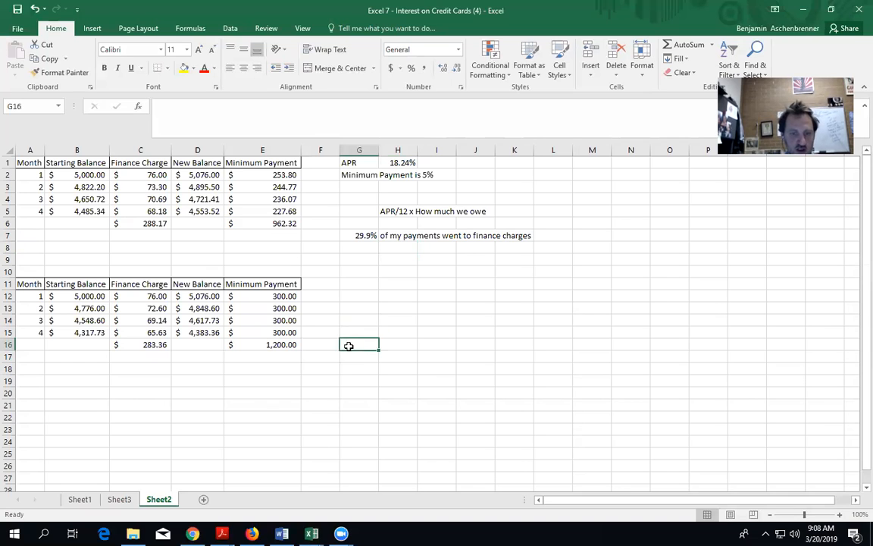
text(=)
click(157, 343)
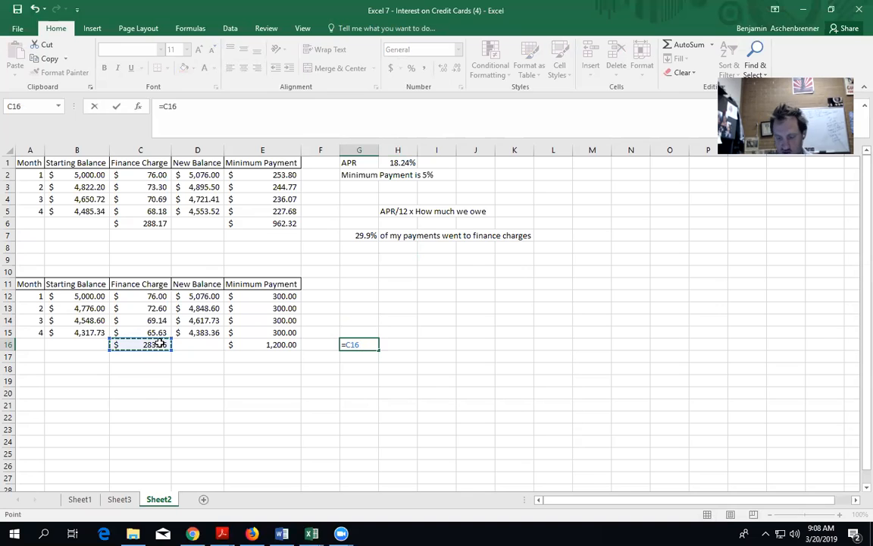
text(/)
click(276, 346)
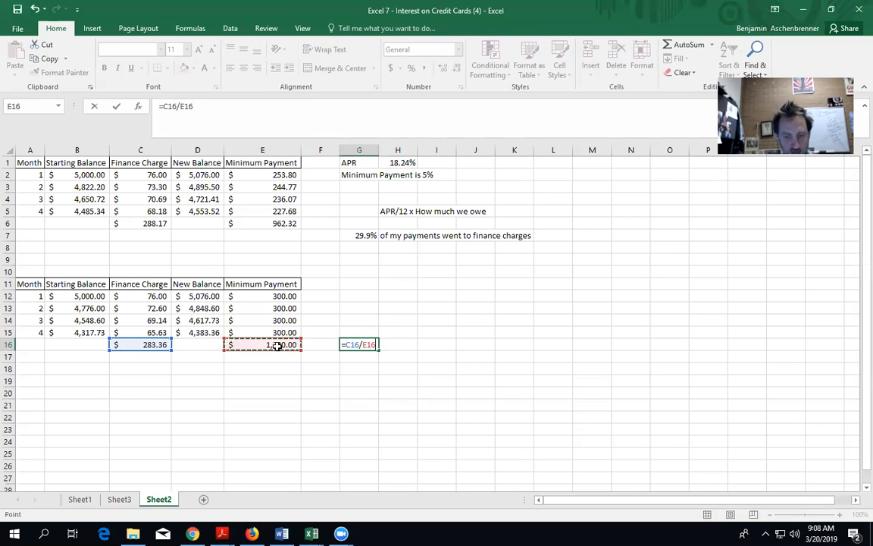
key(Return)
click(368, 342)
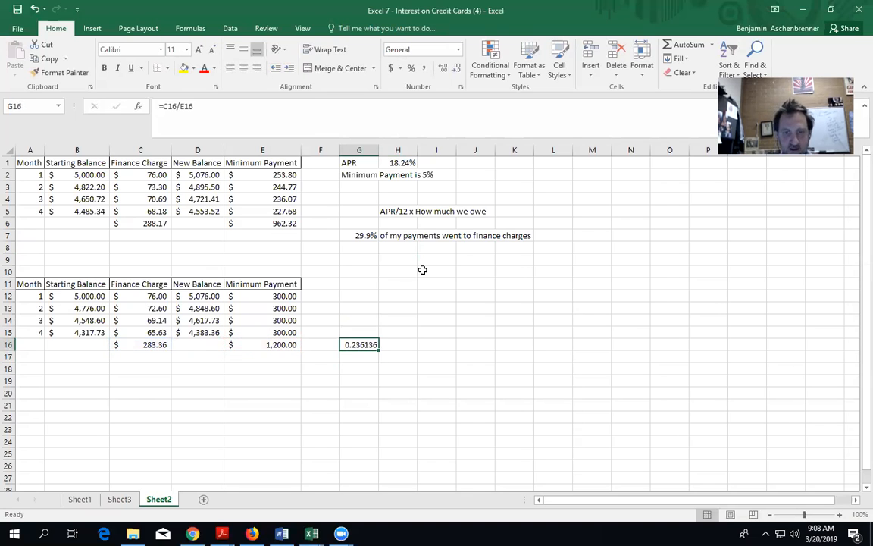
Copy the finance charges label from H7 to H16 beside the second table's ratio.
click(393, 235)
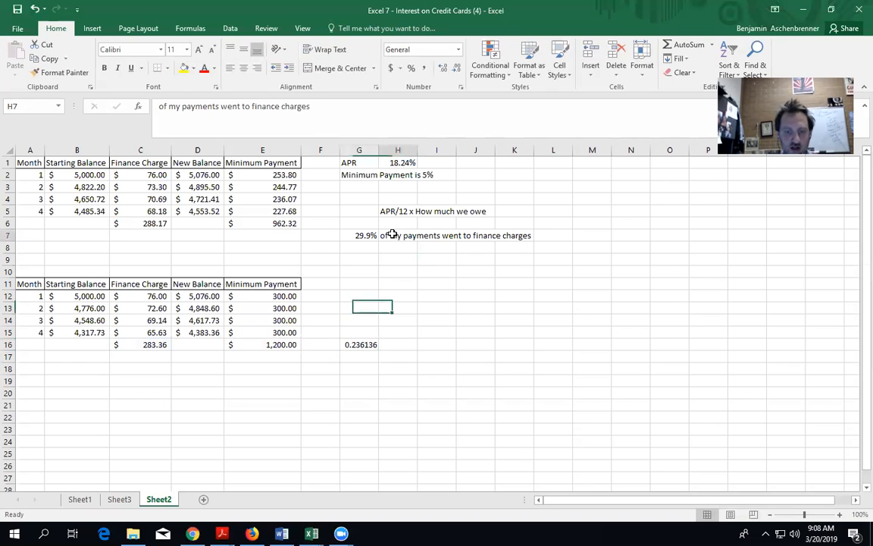
key(ctrl+c)
click(398, 344)
key(ctrl+v)
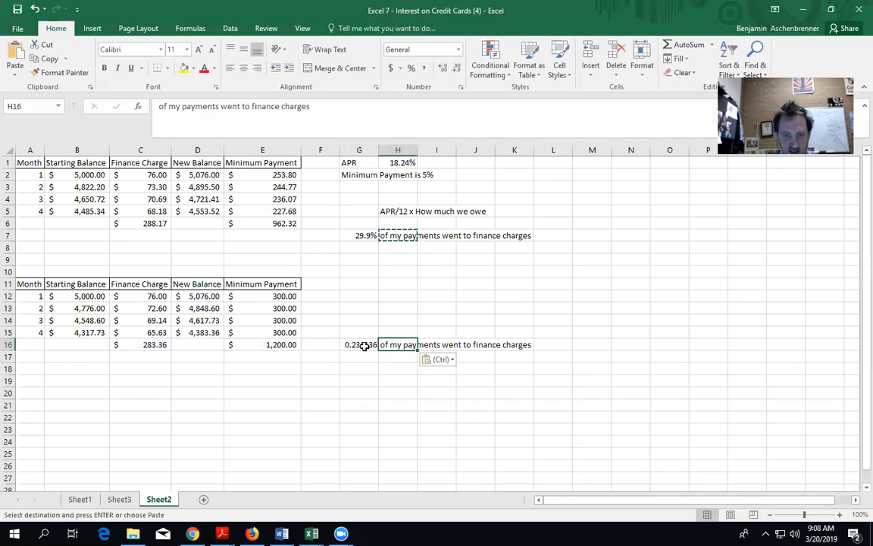
Format the ratio in G16 as a percentage with one decimal place.
click(362, 344)
click(412, 68)
click(443, 68)
click(391, 400)
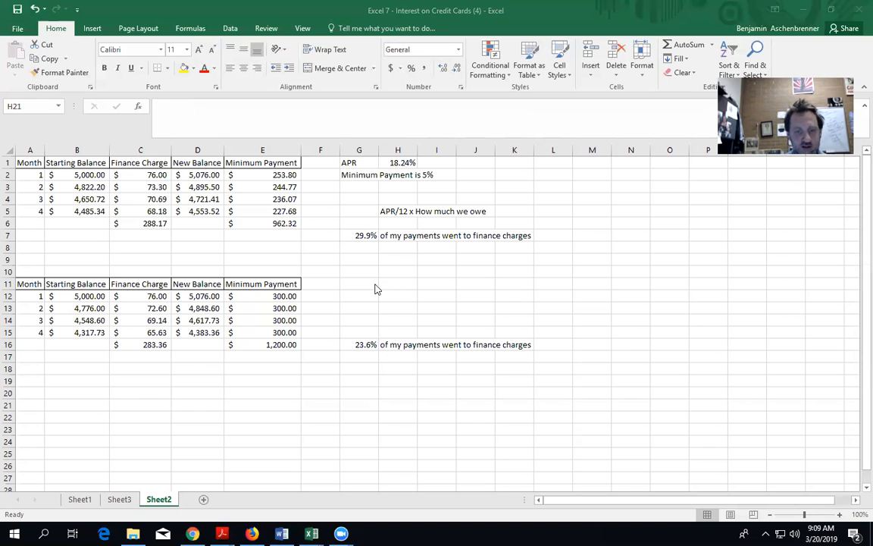
Review the summary question and instructions on Sheet1 alongside the larger-payment table on Sheet2.
click(71, 502)
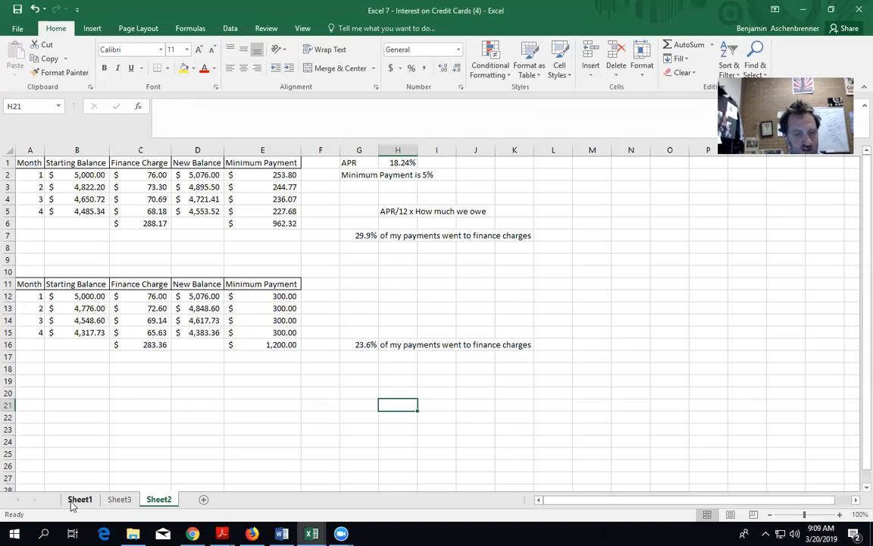
click(75, 499)
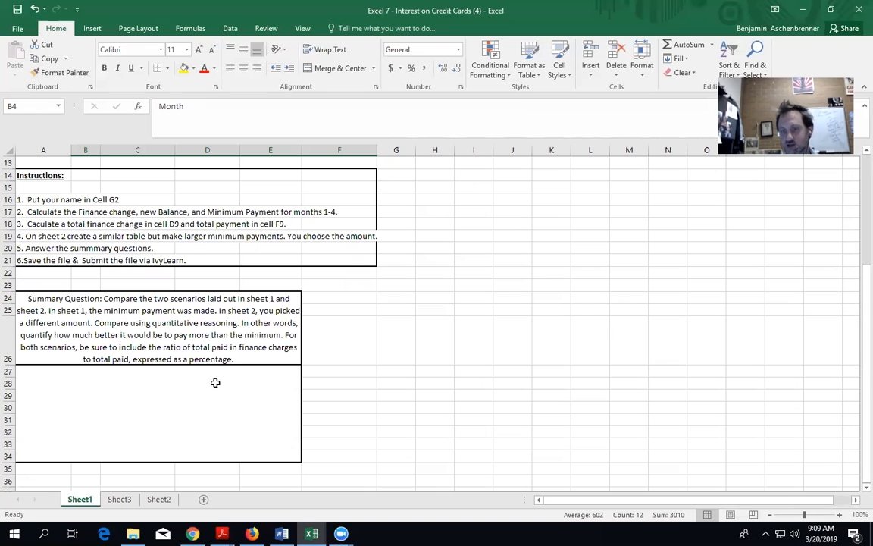
click(393, 395)
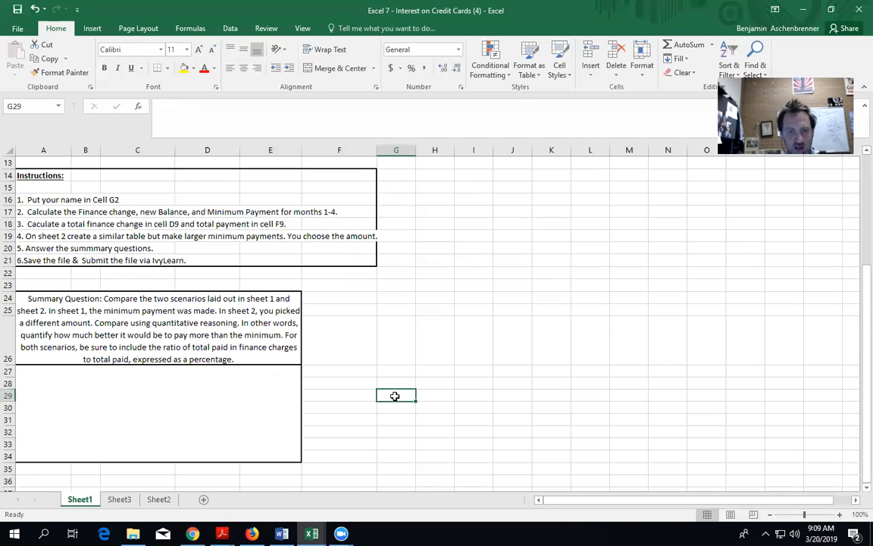
scroll(395, 393, up, 4)
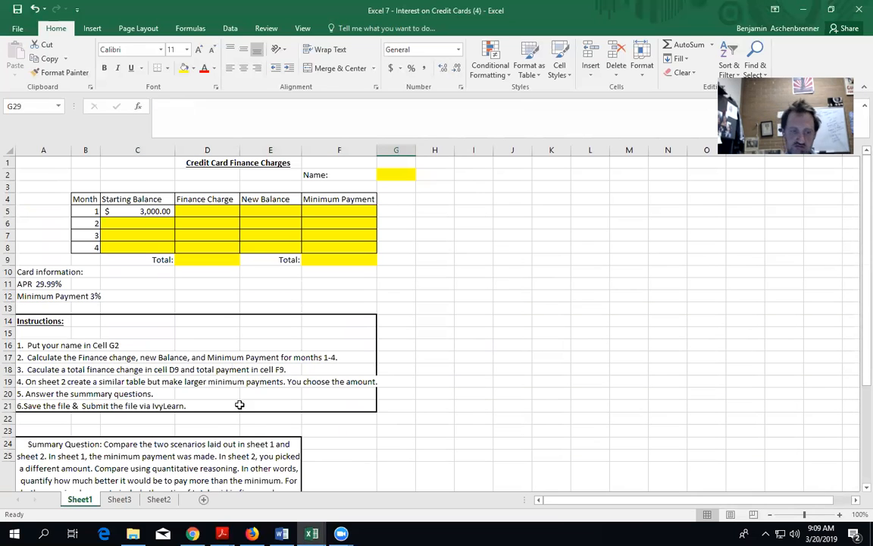
click(150, 500)
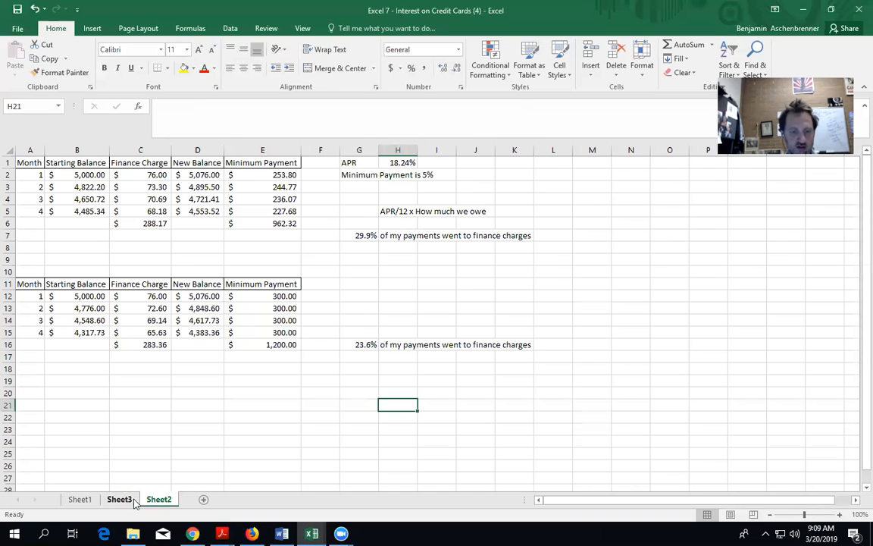
click(282, 296)
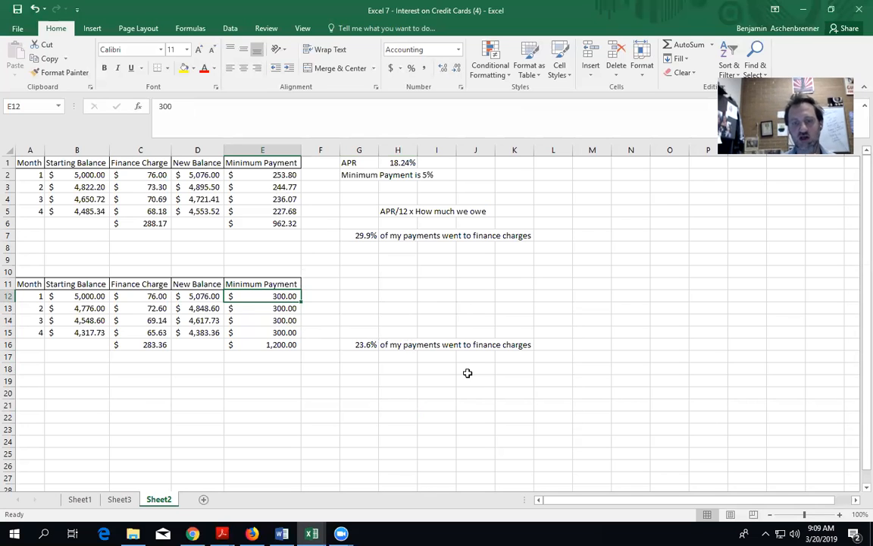
click(79, 499)
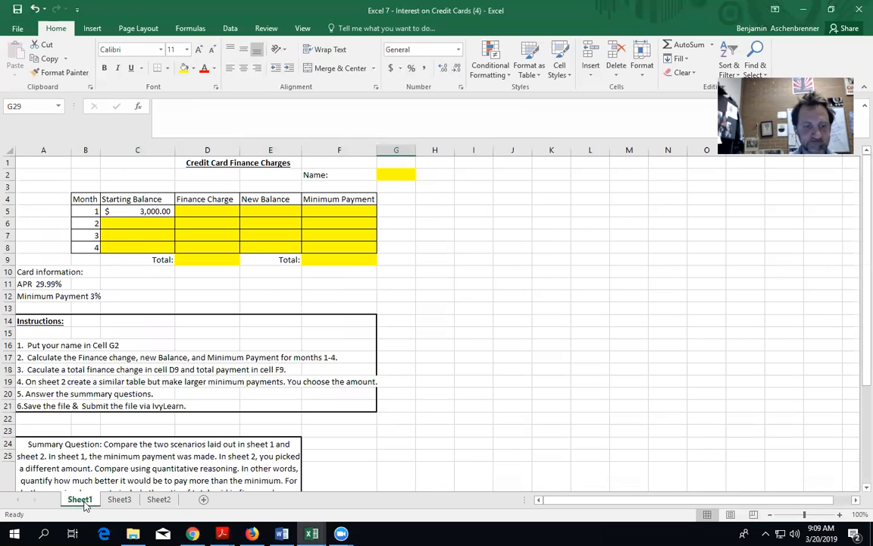
click(395, 293)
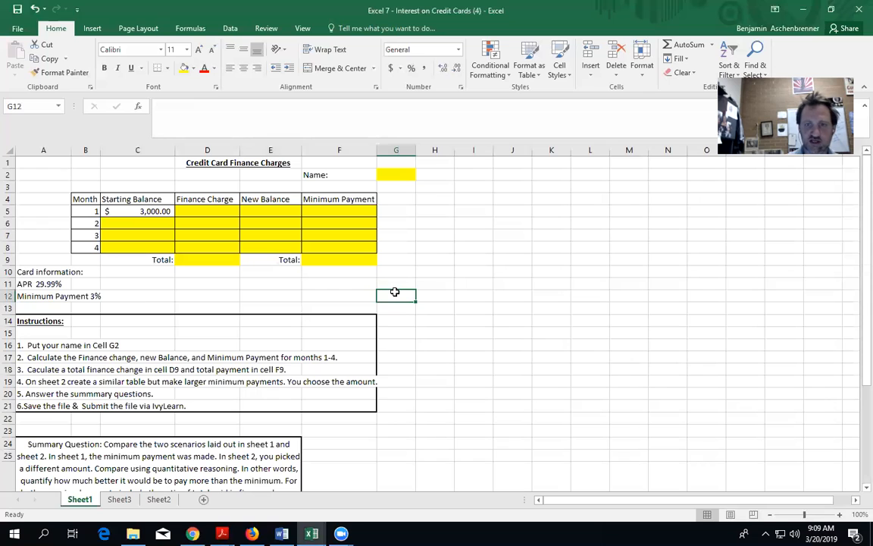